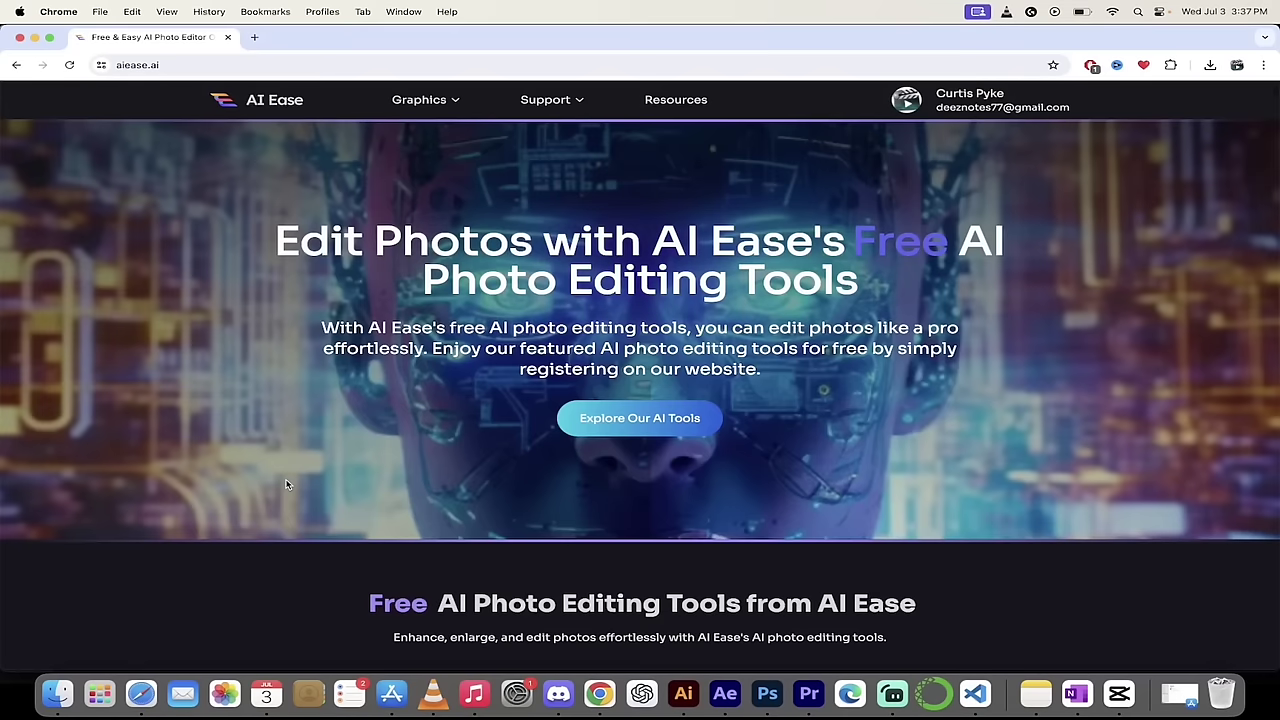
Scroll the AI Ease home page to the tool cards and open the Headshot Generator
{"action": "scroll", "coordinate": [285, 485], "scroll_direction": "down", "scroll_amount": 4}
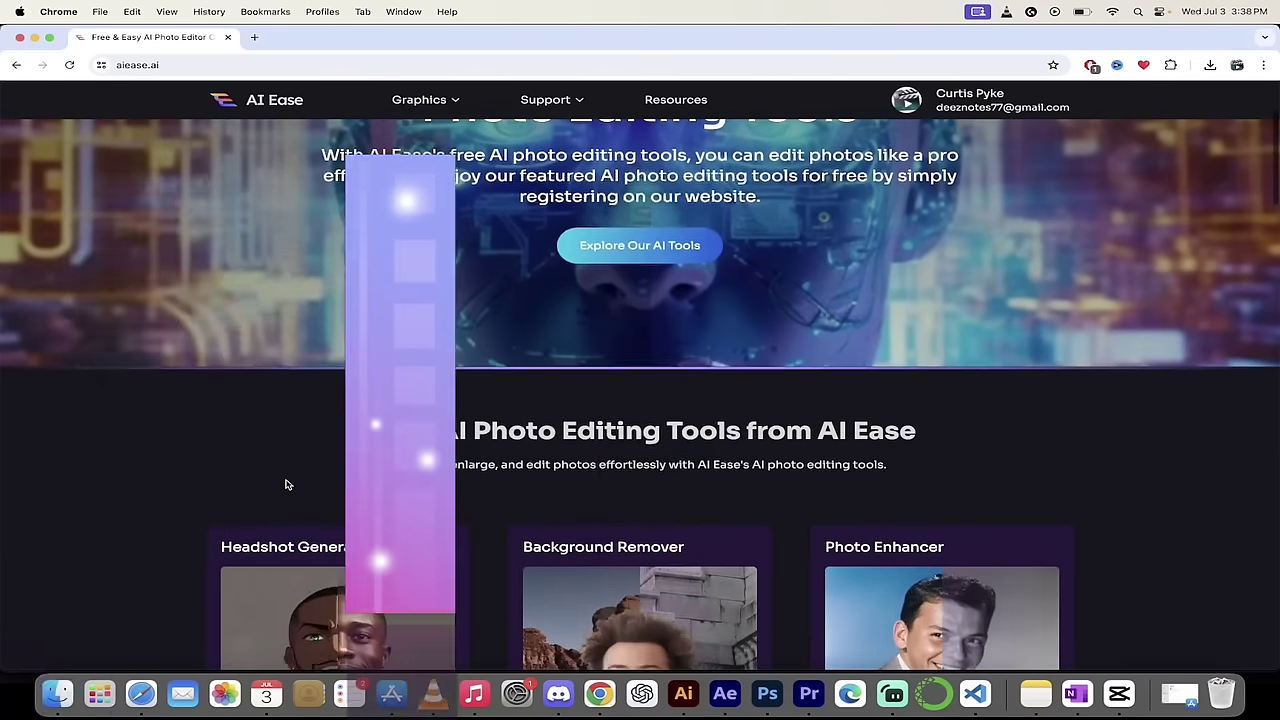
{"action": "scroll", "coordinate": [157, 487], "scroll_direction": "down", "scroll_amount": 5}
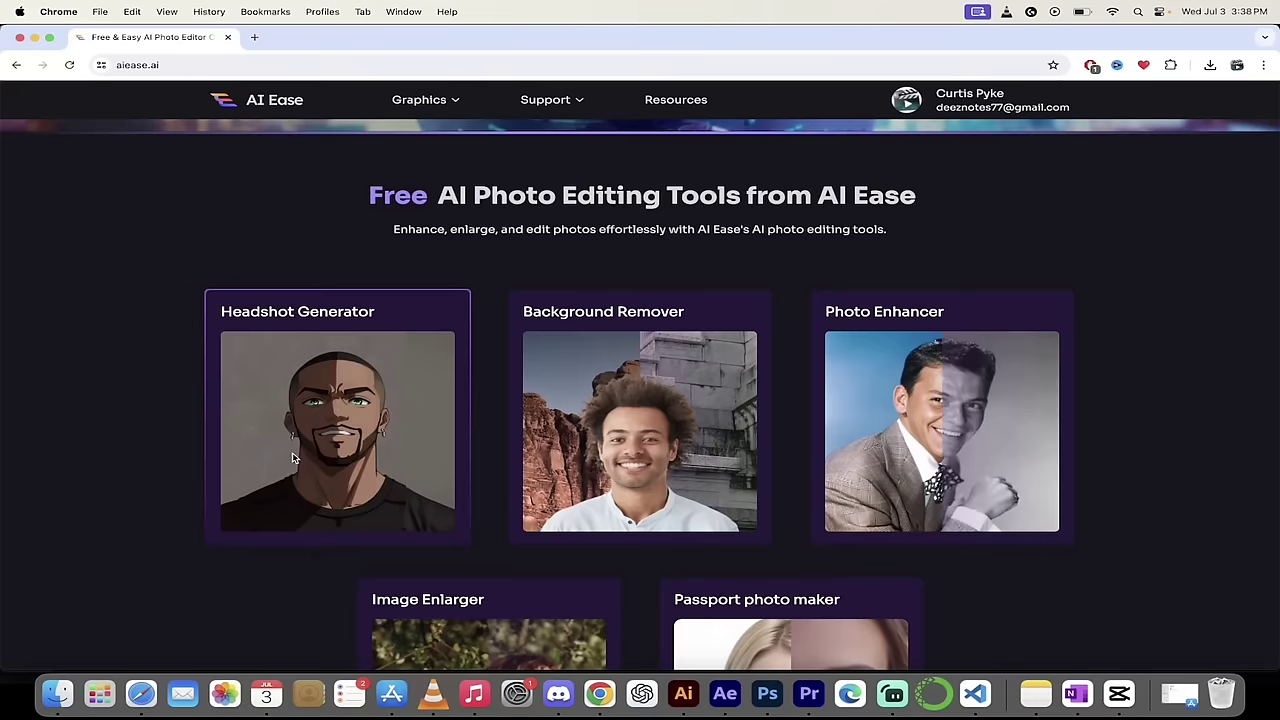
{"action": "left_click", "coordinate": [312, 461]}
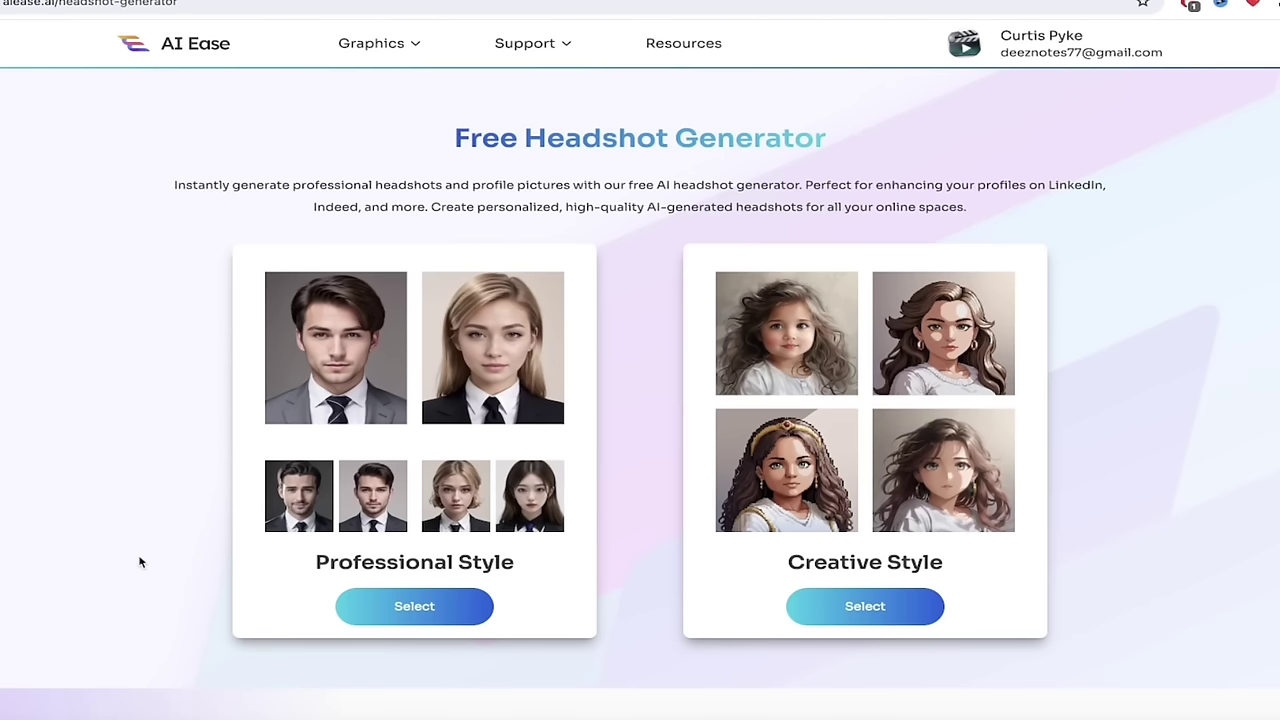
Return to the aiease.ai home page headed 'Edit Photos with AI Ease's Free AI Photo Editing Tools'
{"action": "scroll", "coordinate": [140, 562], "scroll_direction": "down", "scroll_amount": 1}
{"action": "scroll", "coordinate": [140, 562], "scroll_direction": "up", "scroll_amount": 1}
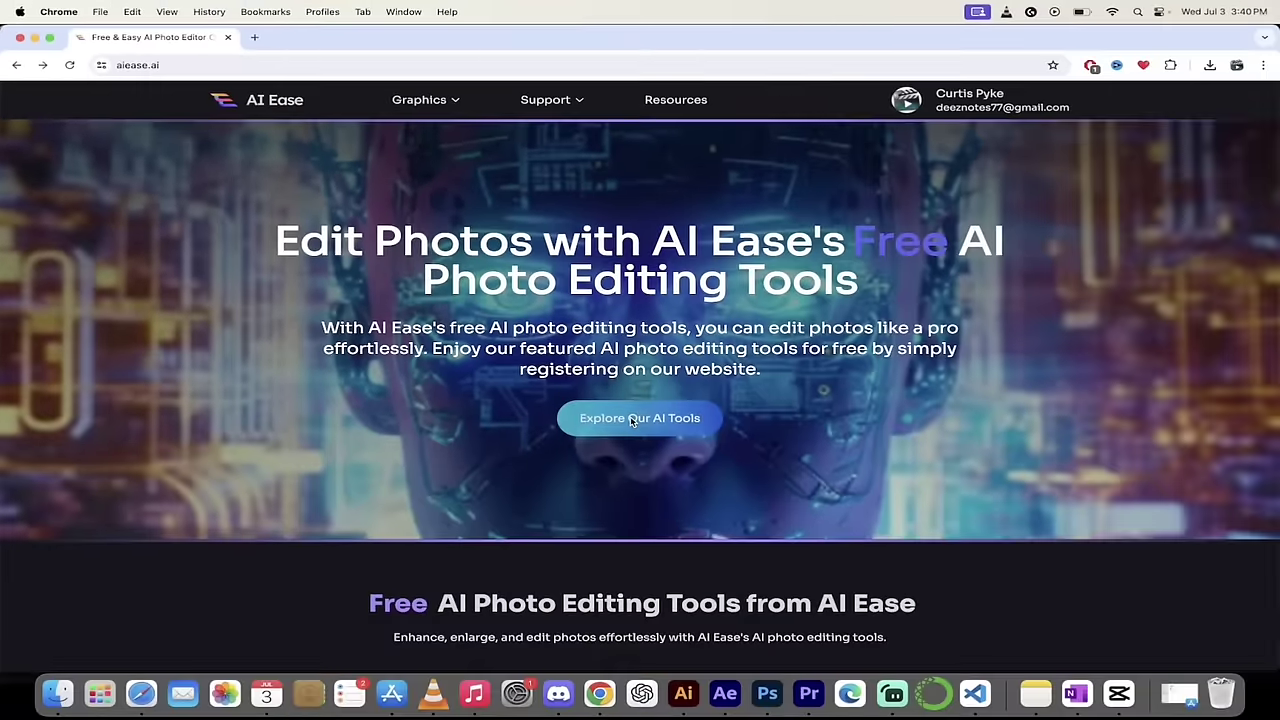
Open the Headshot Generator via Explore Our AI Tools and select Professional Style
{"action": "left_click", "coordinate": [631, 419]}
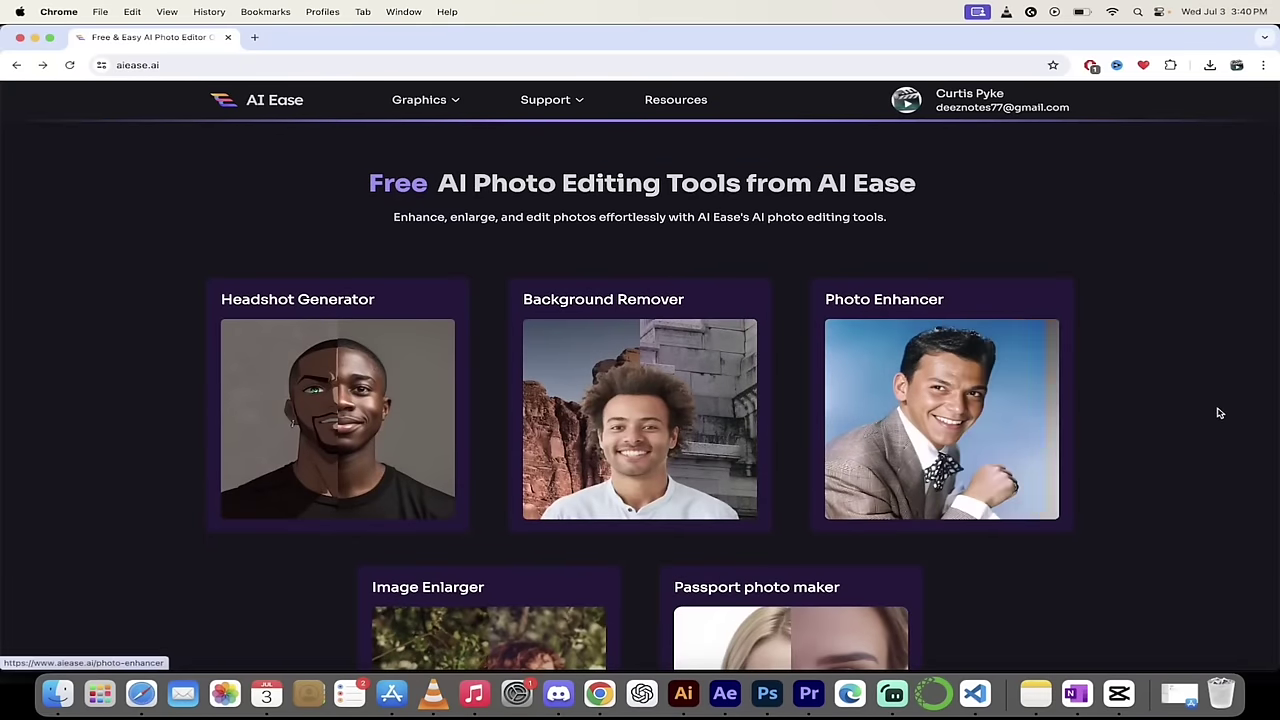
{"action": "left_click", "coordinate": [340, 419]}
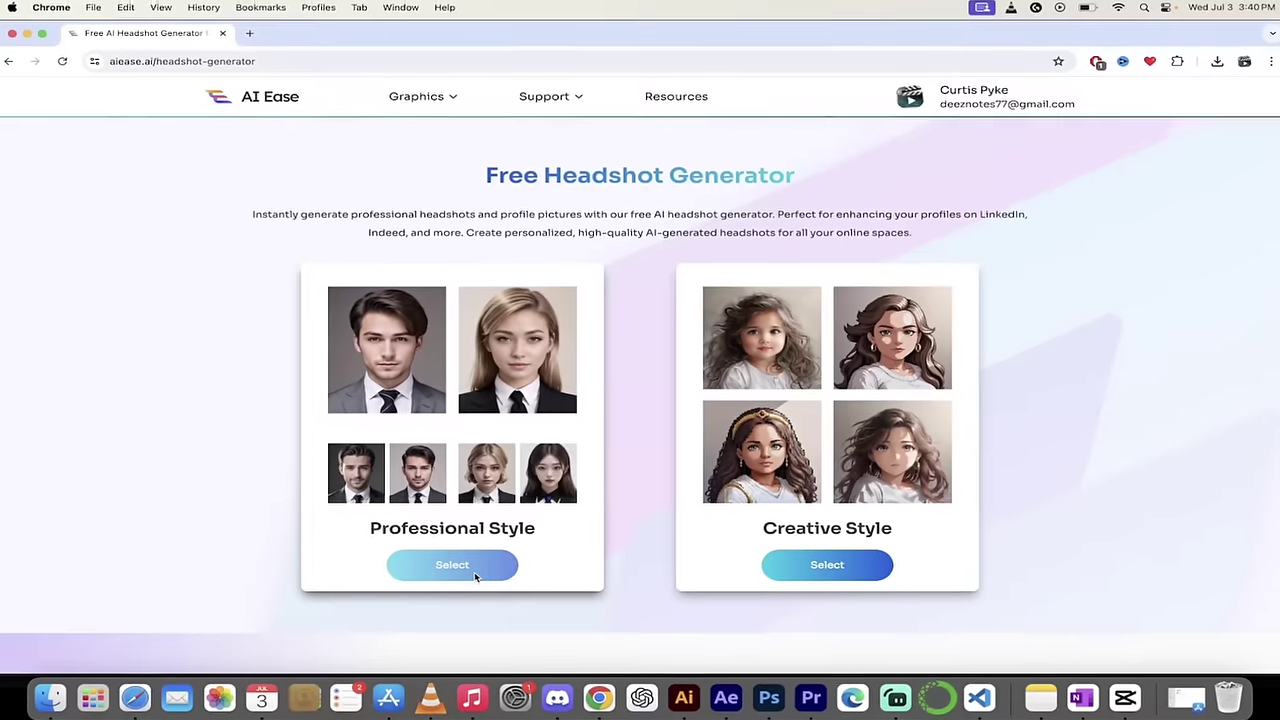
{"action": "left_click", "coordinate": [443, 600]}
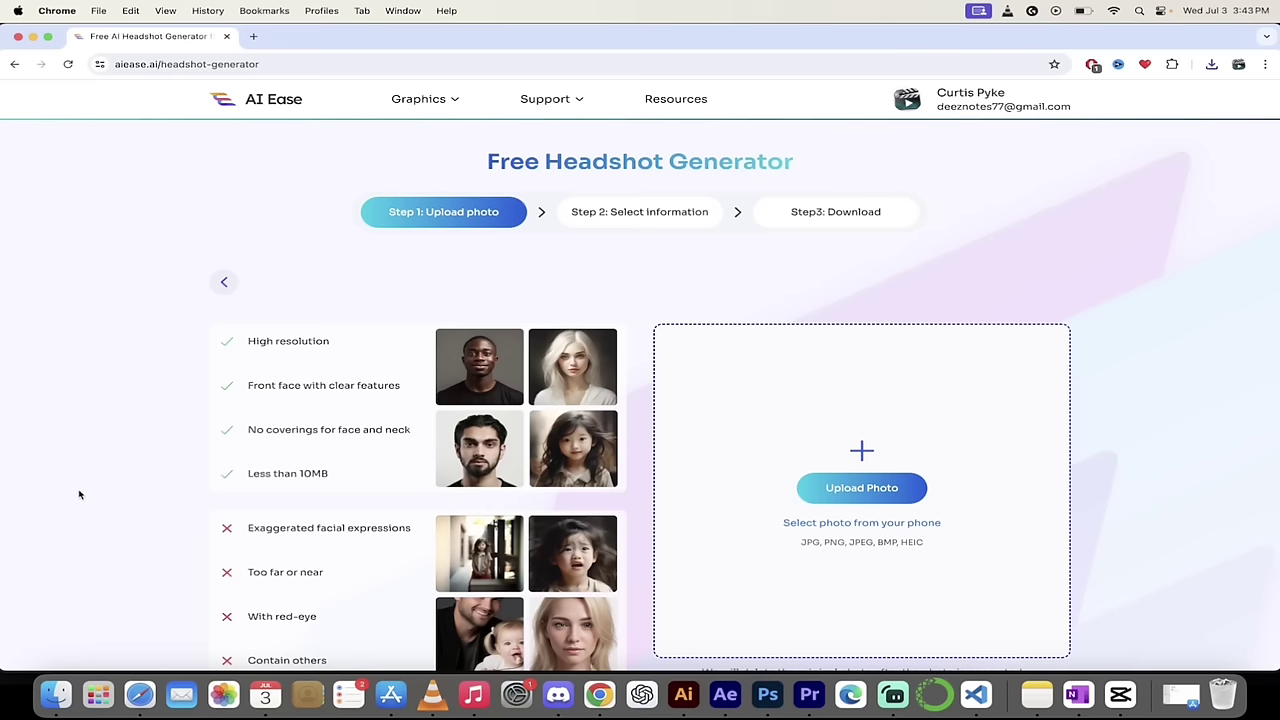
Upload needsanupgrade.jpeg as the source photo
{"action": "scroll", "coordinate": [78, 492], "scroll_direction": "down", "scroll_amount": 1}
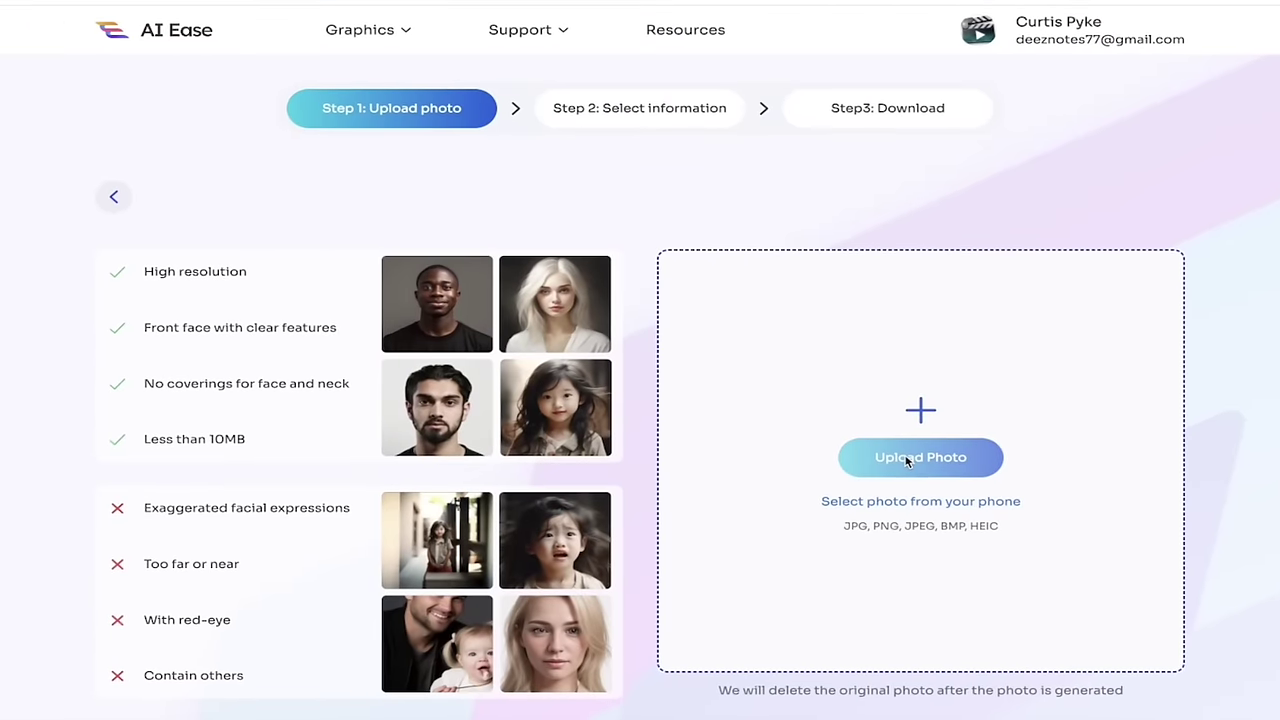
{"action": "left_click", "coordinate": [907, 458]}
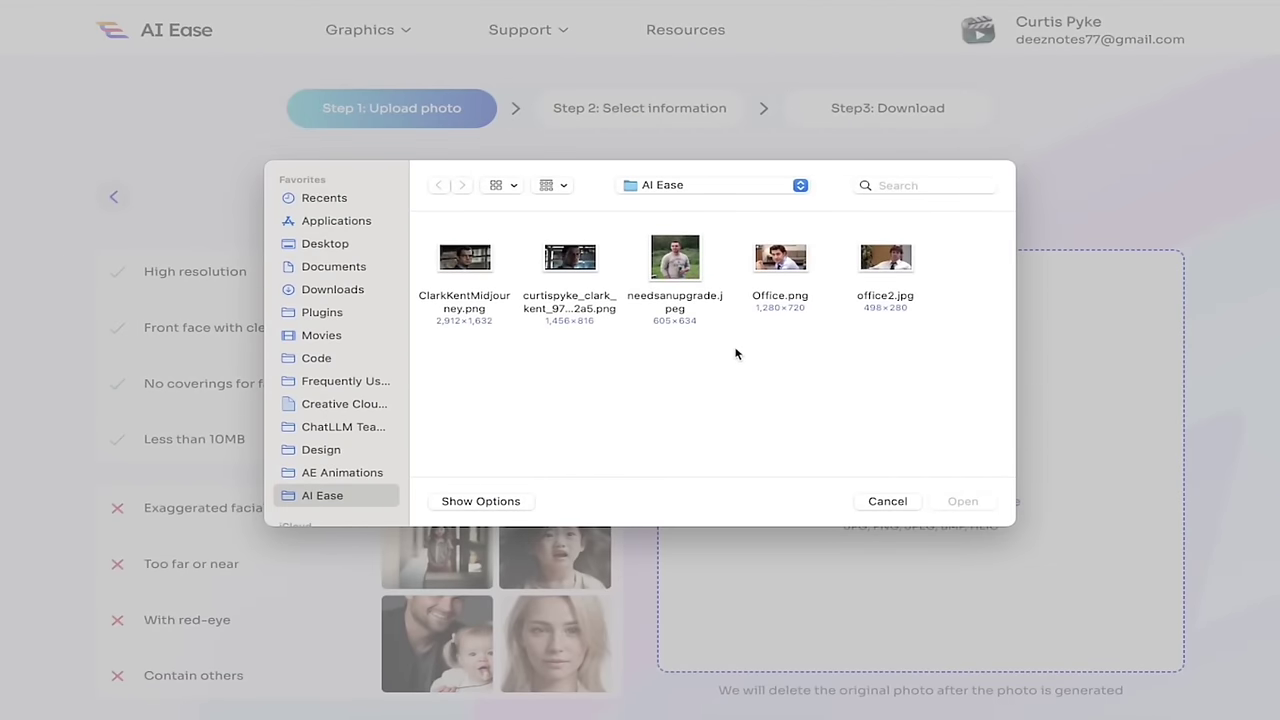
{"action": "left_click", "coordinate": [680, 268]}
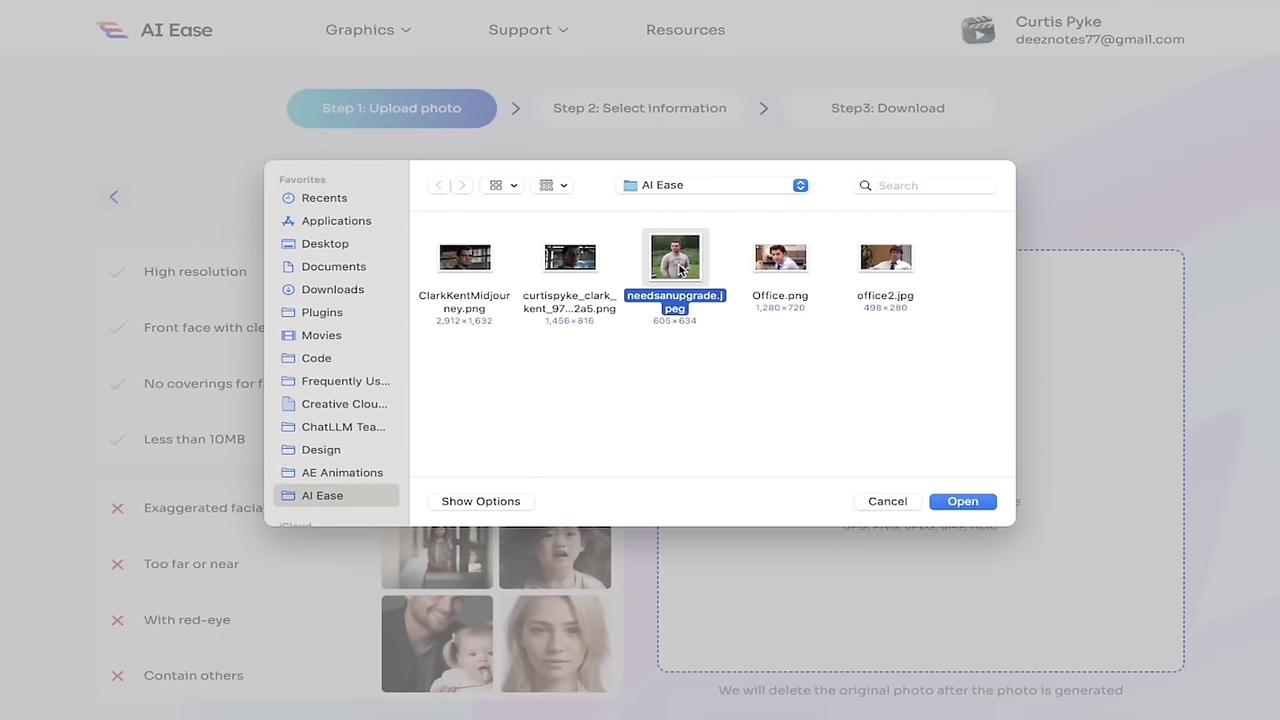
{"action": "left_click", "coordinate": [962, 501]}
Set the subject's gender to Male and generate the professional headshots
{"action": "scroll", "coordinate": [1028, 391], "scroll_direction": "down", "scroll_amount": 1}
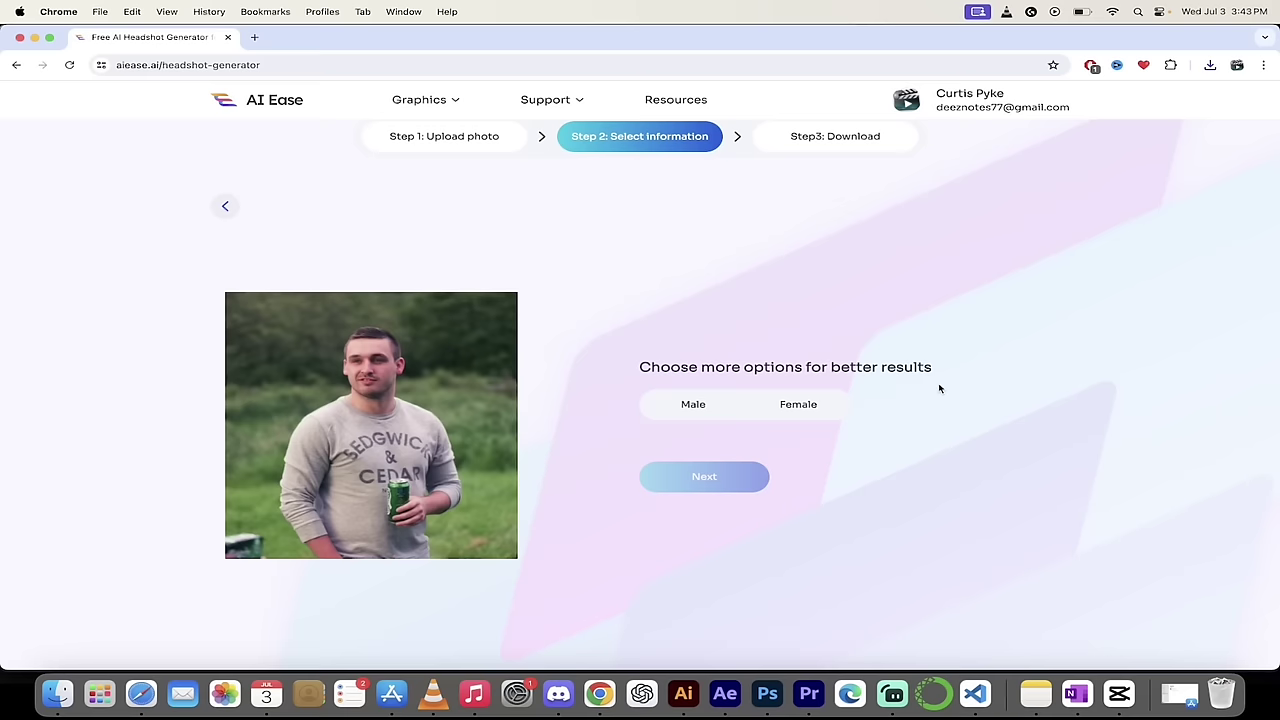
{"action": "scroll", "coordinate": [355, 451], "scroll_direction": "up", "scroll_amount": 5}
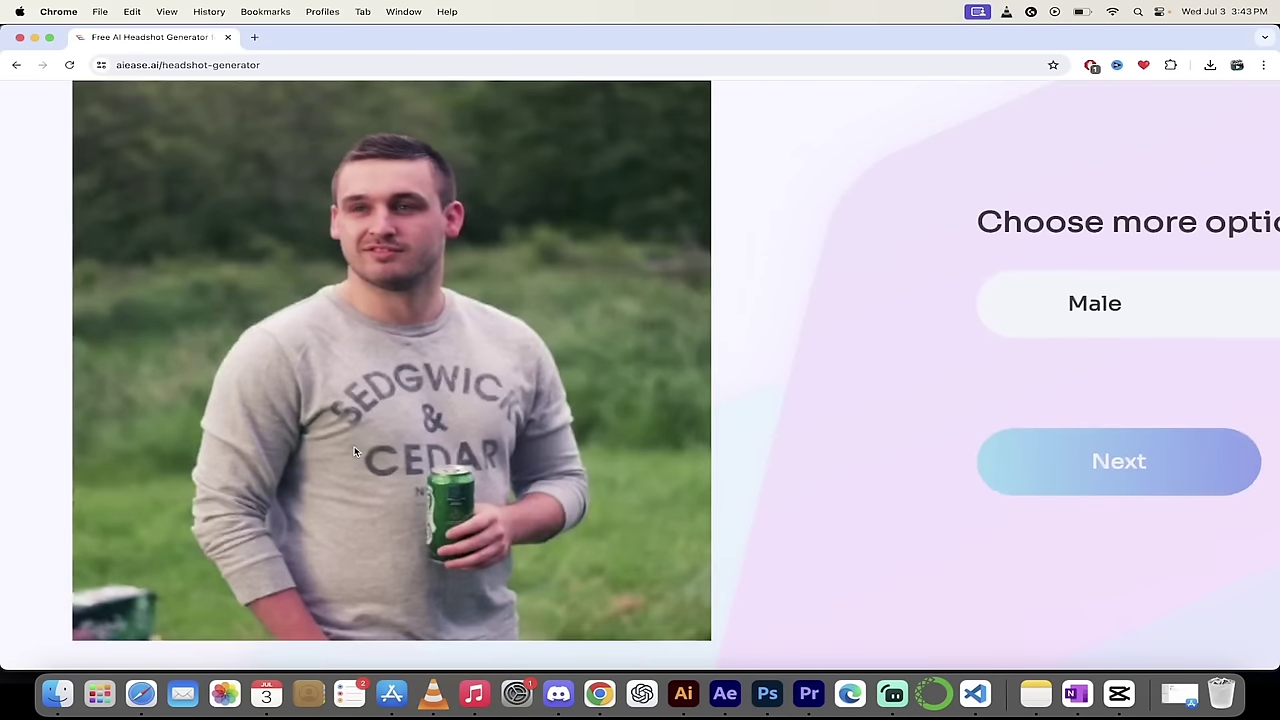
{"action": "scroll", "coordinate": [430, 450], "scroll_direction": "down", "scroll_amount": 5}
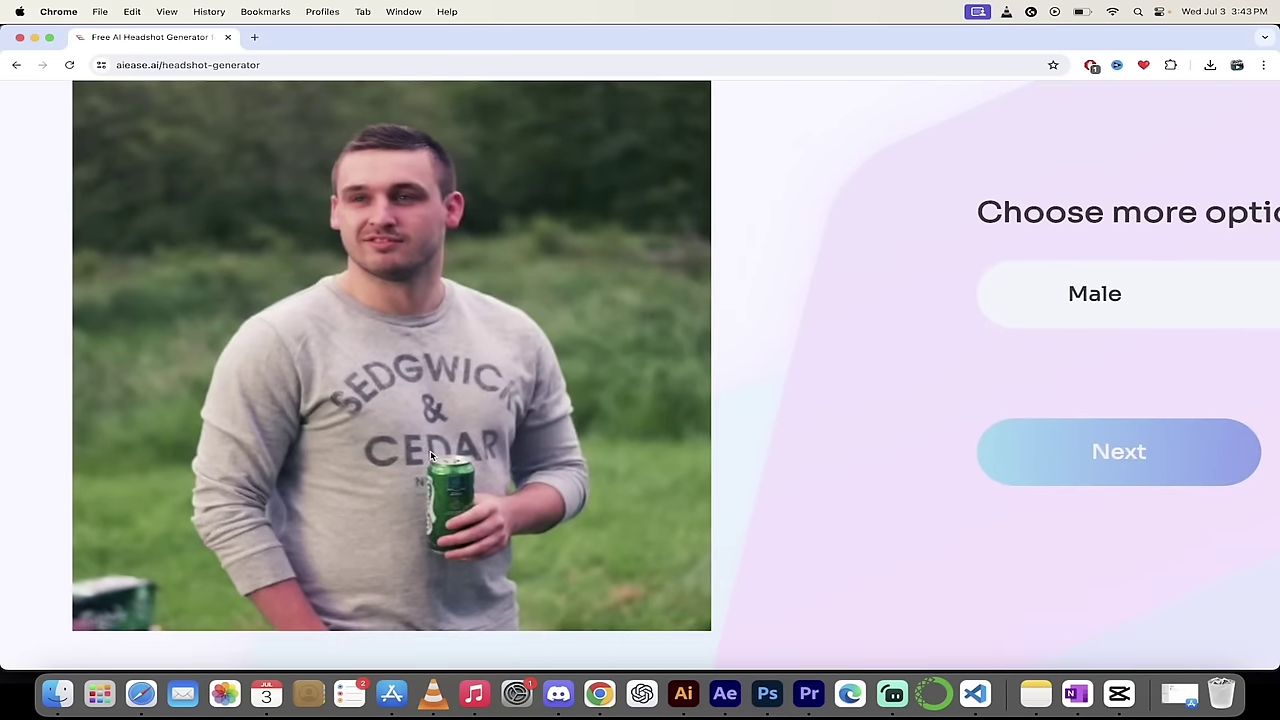
{"action": "scroll", "coordinate": [430, 450], "scroll_direction": "down", "scroll_amount": 3}
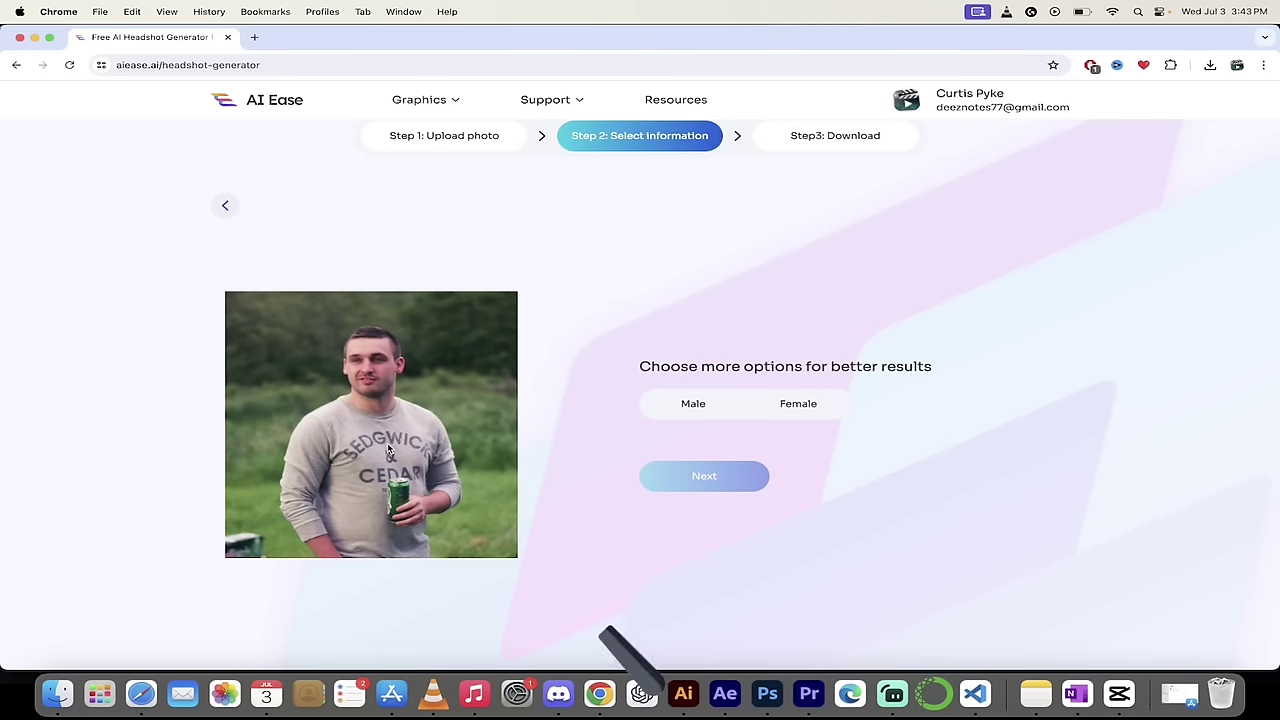
{"action": "scroll", "coordinate": [398, 444], "scroll_direction": "up", "scroll_amount": 1}
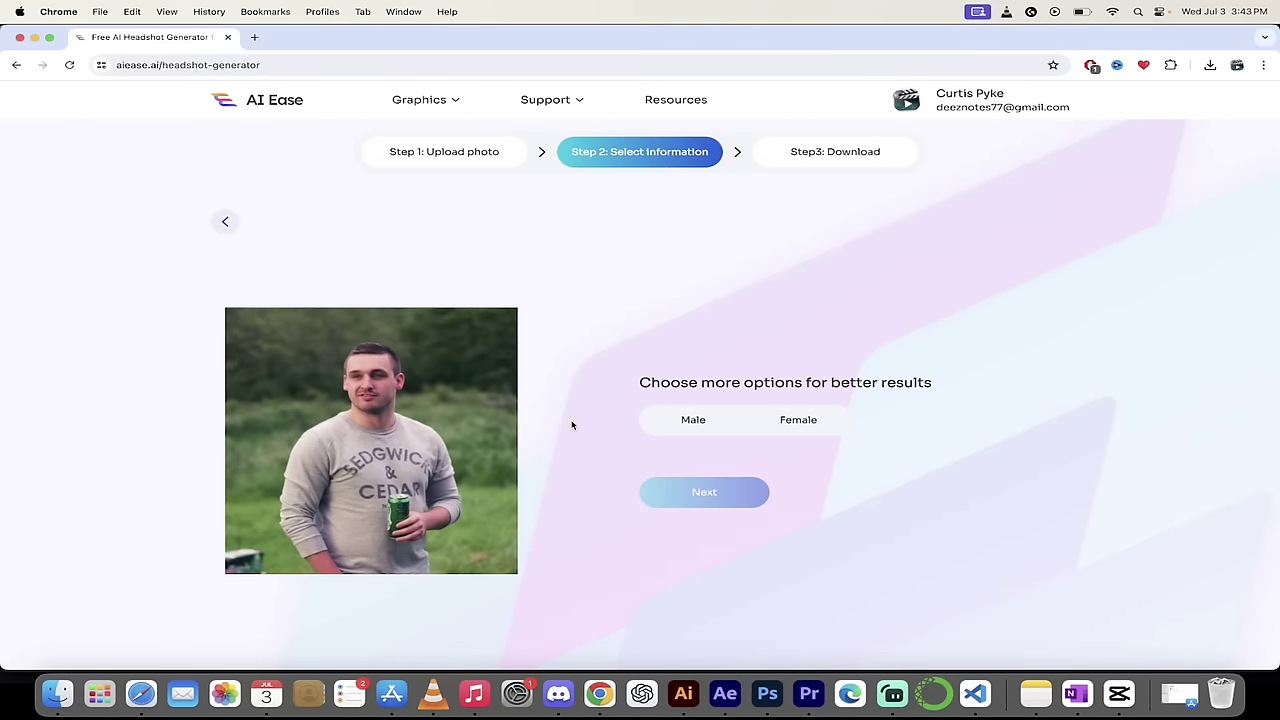
{"action": "left_click", "coordinate": [674, 424]}
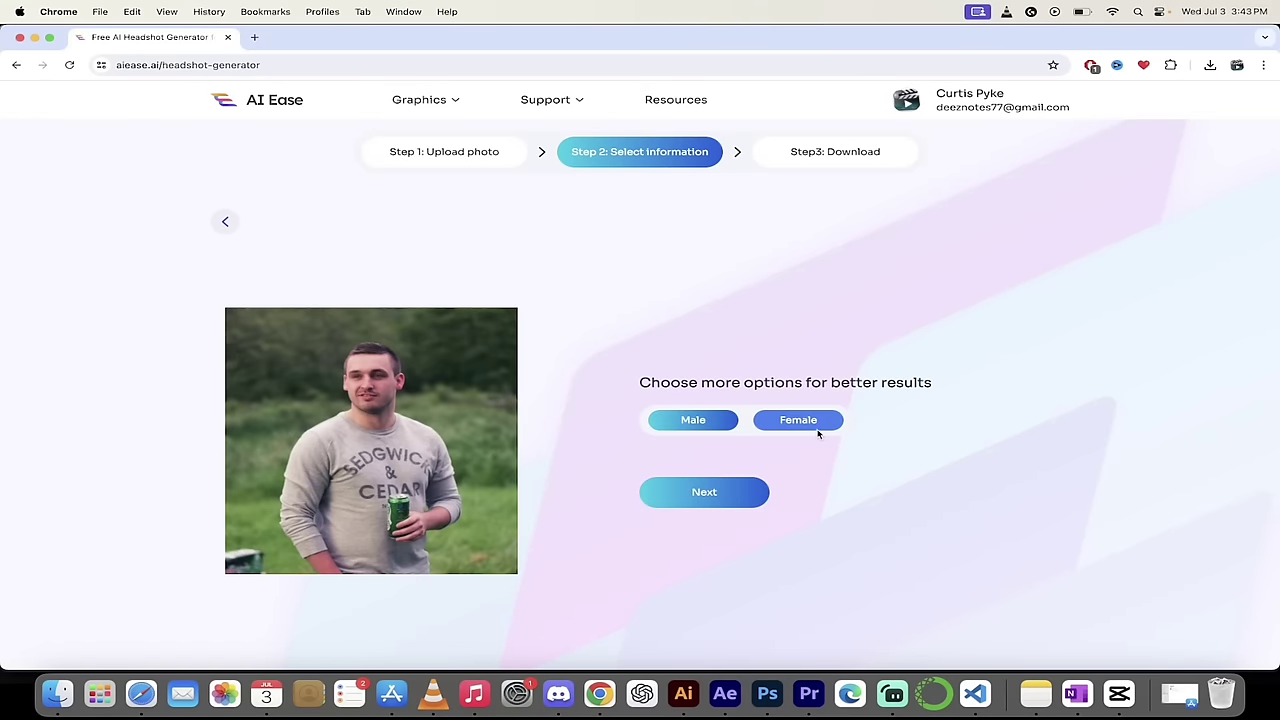
{"action": "left_click", "coordinate": [693, 494]}
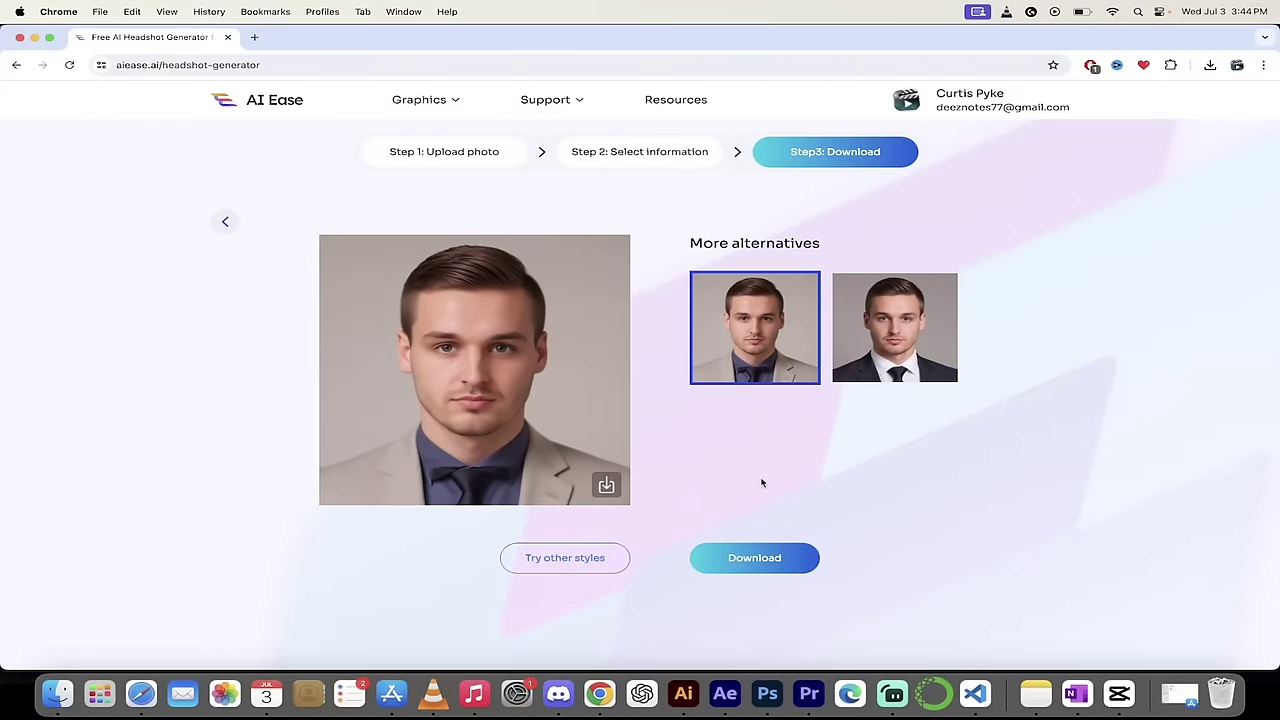
Promote the second, dark-suit alternative to the main professional headshot
{"action": "scroll", "coordinate": [824, 464], "scroll_direction": "up", "scroll_amount": 5}
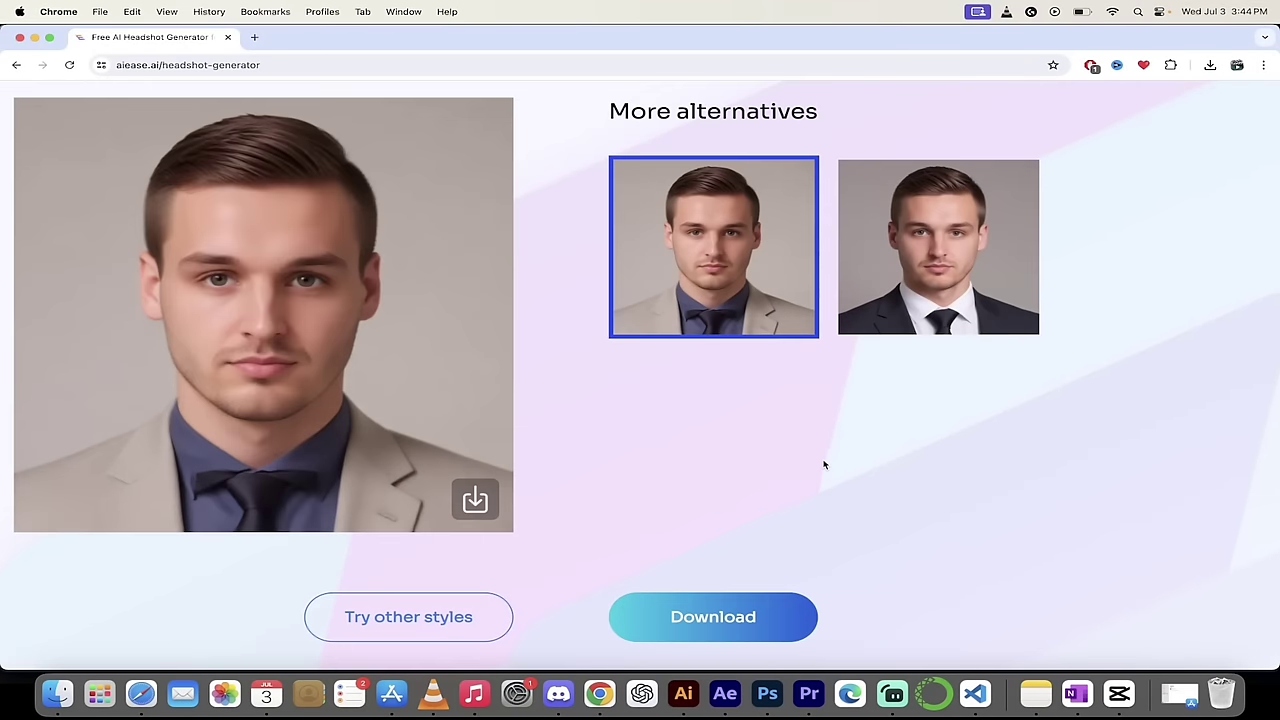
{"action": "scroll", "coordinate": [831, 459], "scroll_direction": "left", "scroll_amount": 3}
{"action": "scroll", "coordinate": [831, 459], "scroll_direction": "up", "scroll_amount": 1}
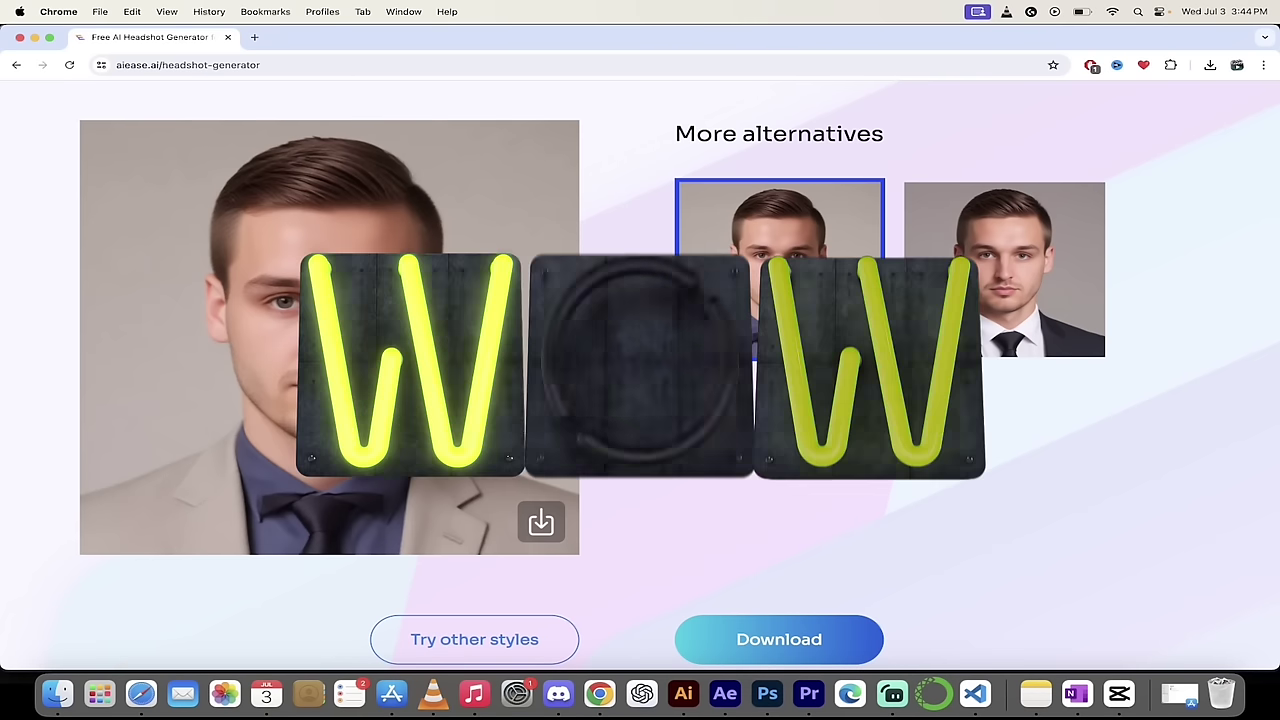
{"action": "left_click", "coordinate": [993, 265]}
{"action": "scroll", "coordinate": [582, 414], "scroll_direction": "down", "scroll_amount": 5}
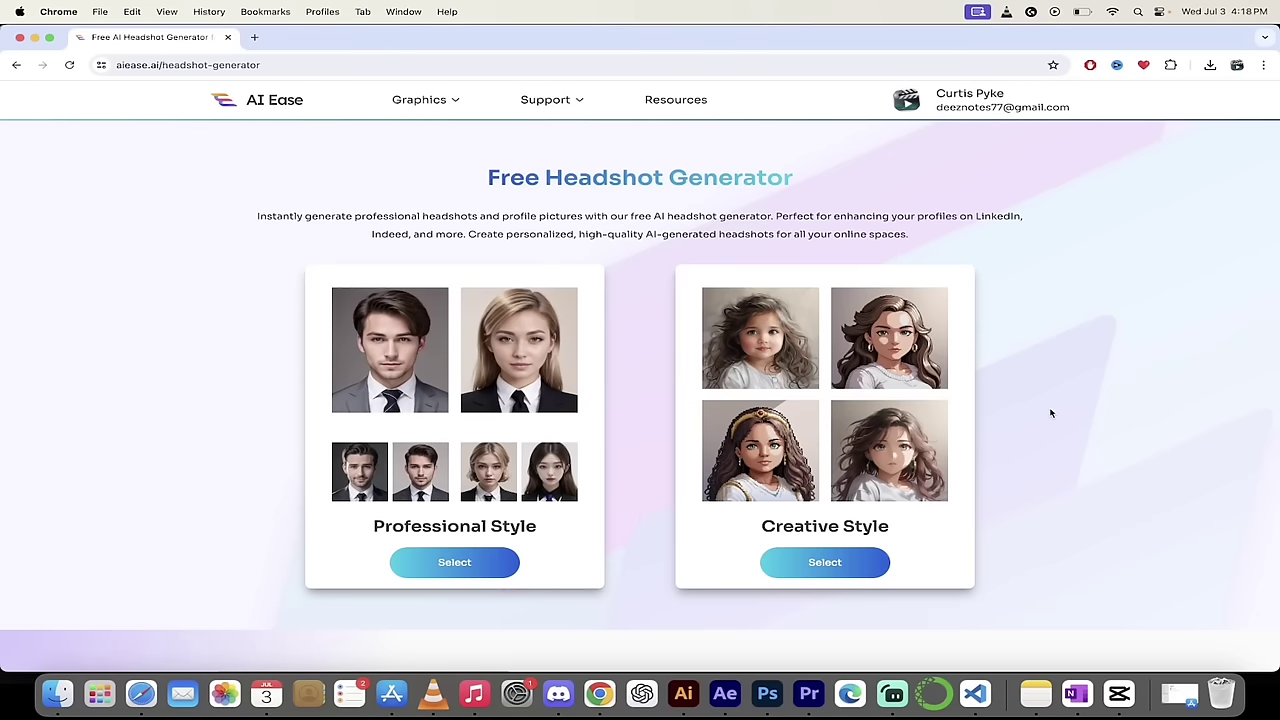
Choose Creative Style, then select Cartoon Style for the new headshot
{"action": "left_click", "coordinate": [822, 563]}
{"action": "scroll", "coordinate": [42, 418], "scroll_direction": "down", "scroll_amount": 2}
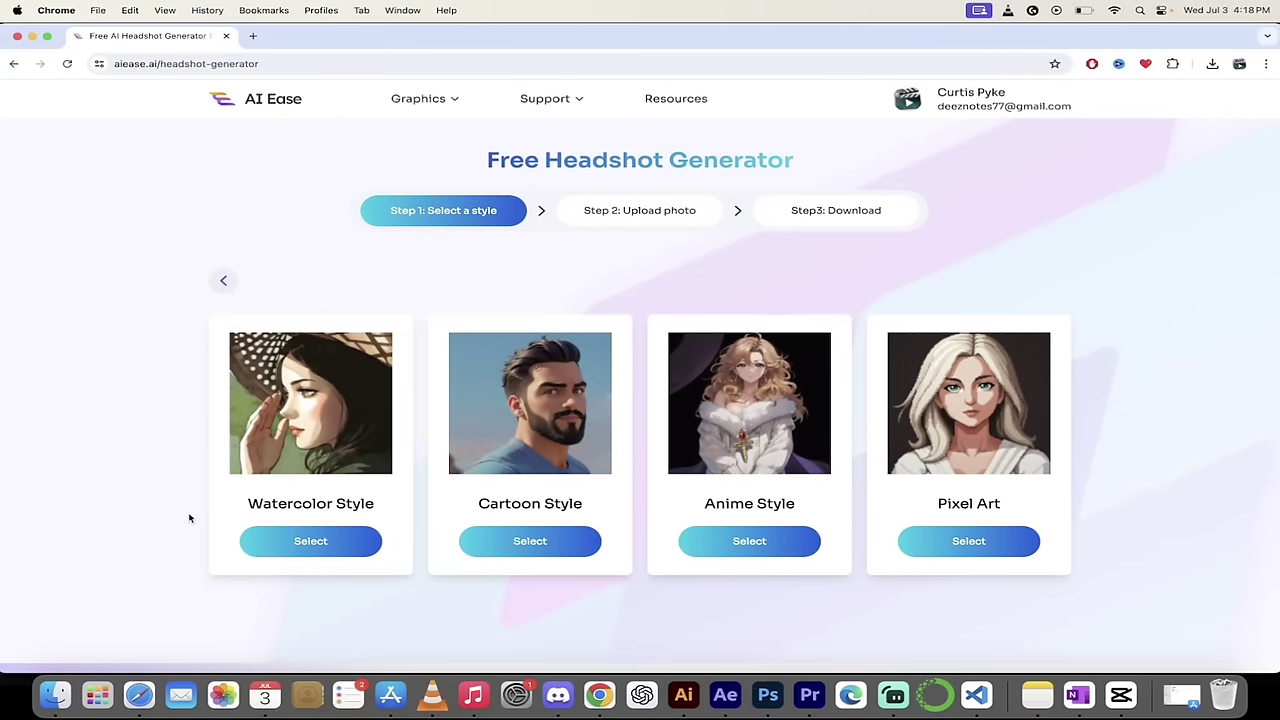
{"action": "scroll", "coordinate": [189, 518], "scroll_direction": "down", "scroll_amount": 2}
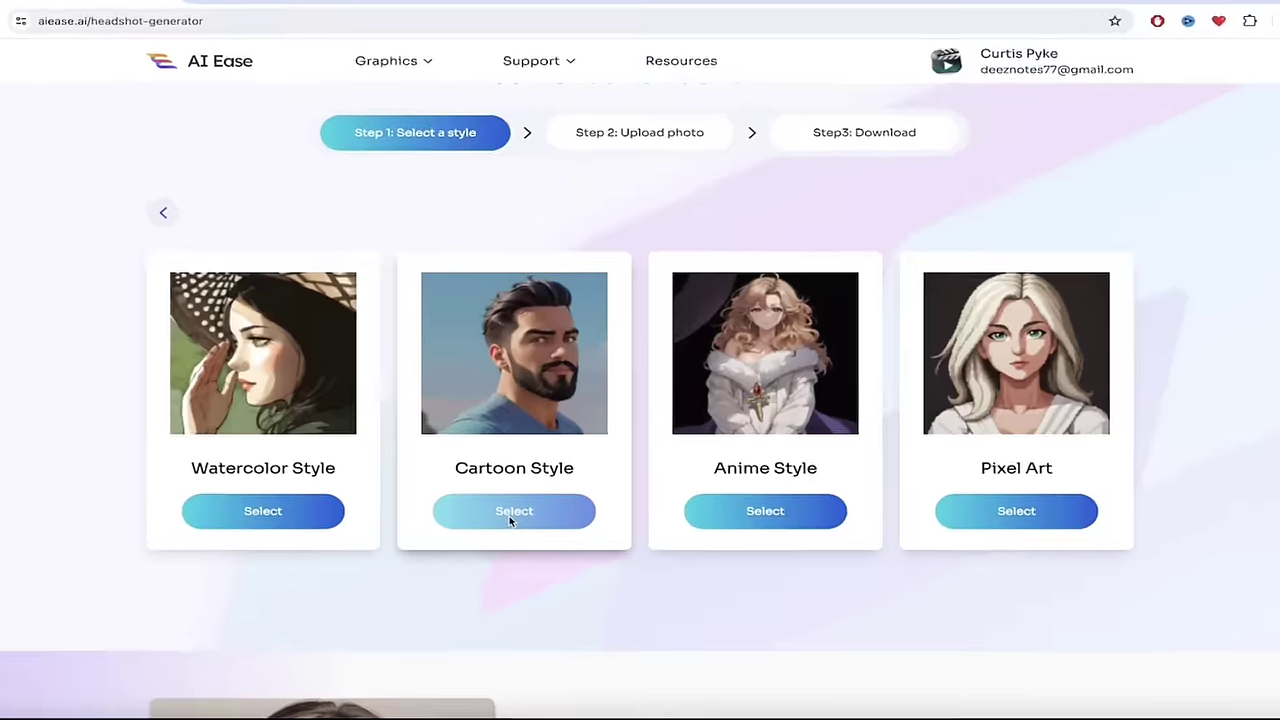
{"action": "left_click", "coordinate": [525, 492]}
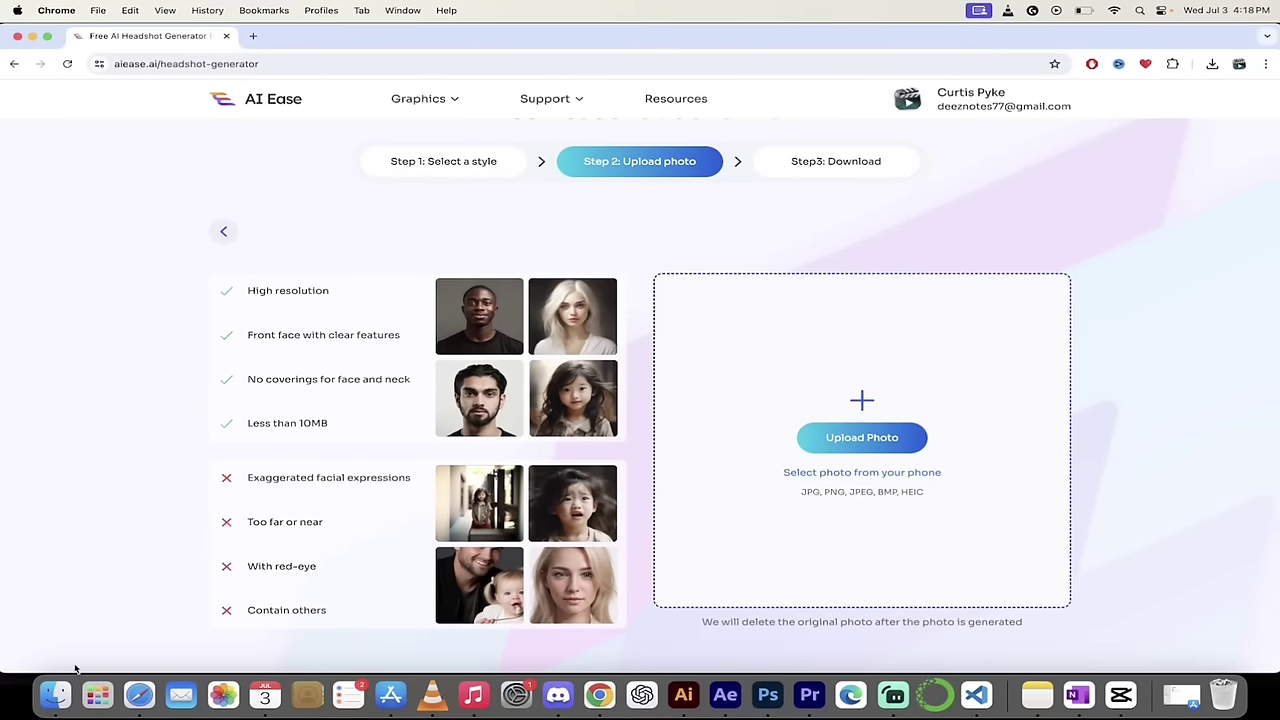
Upload ClarkKentMidjourney.png to generate the cartoon-style headshot and alternatives
{"action": "left_click", "coordinate": [56, 697]}
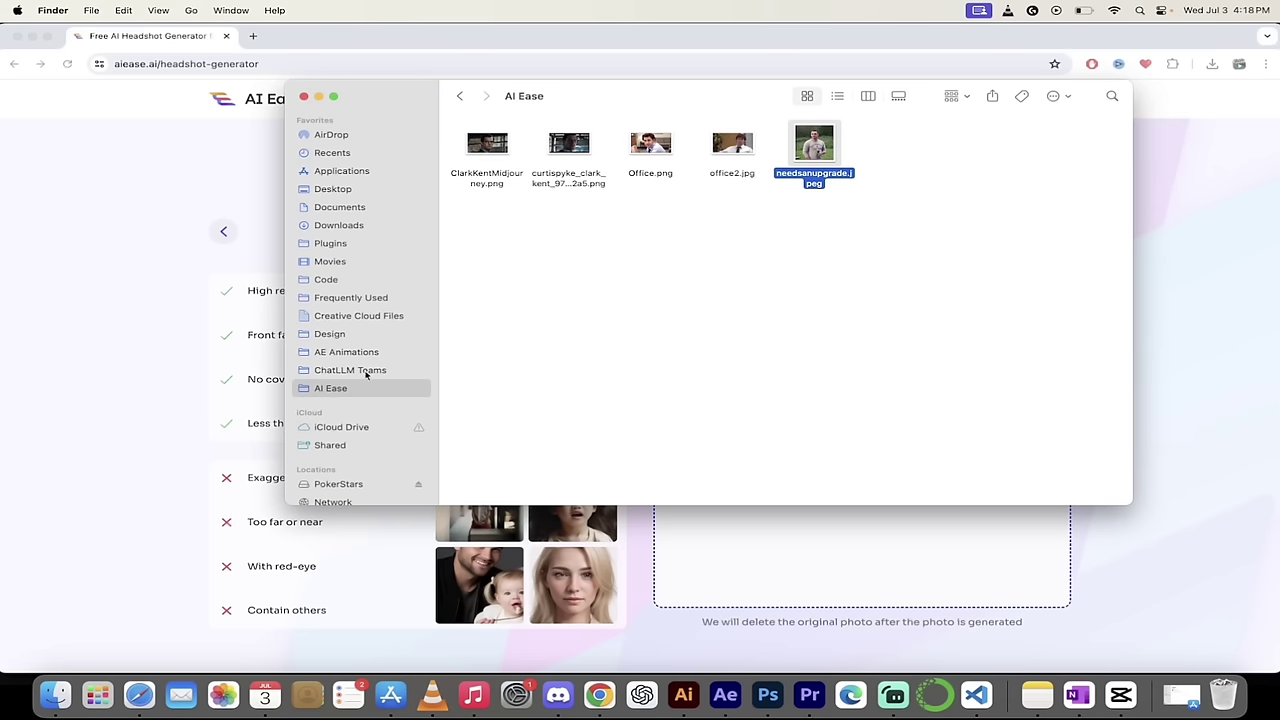
{"action": "left_click", "coordinate": [581, 160]}
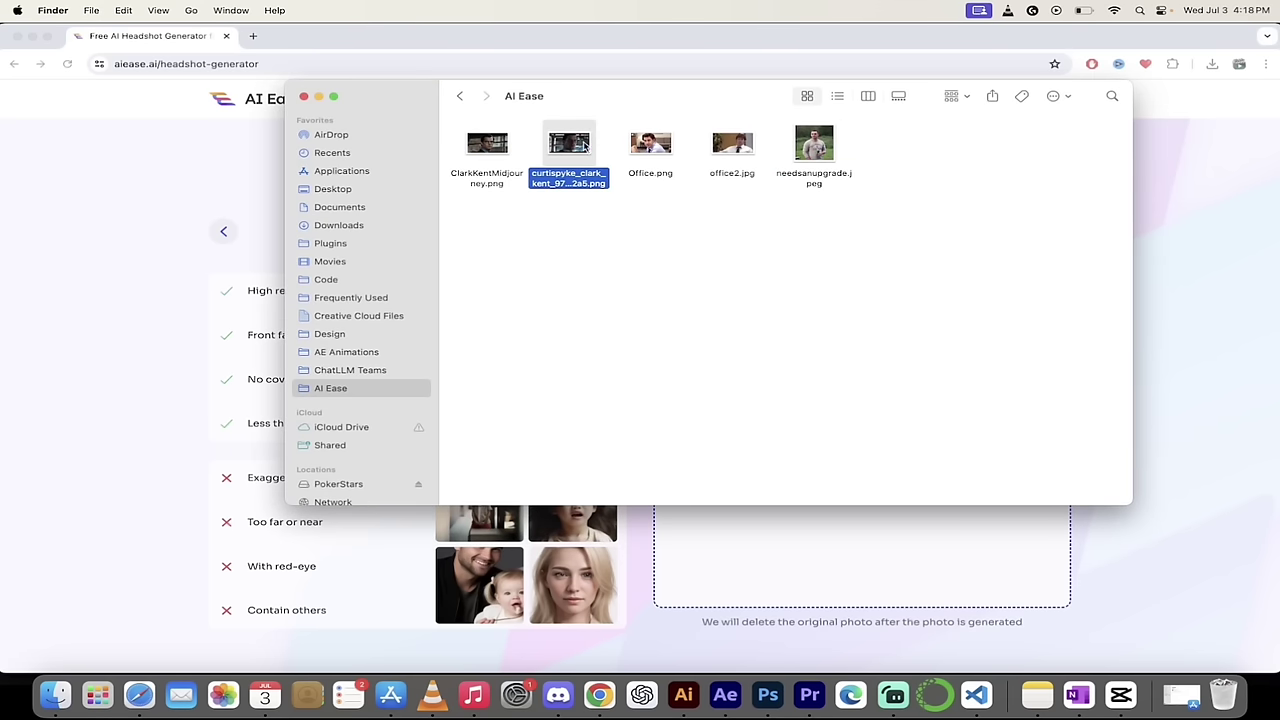
{"action": "left_click", "coordinate": [502, 148]}
{"action": "left_click_drag", "start_coordinate": [483, 148], "coordinate": [857, 432]}
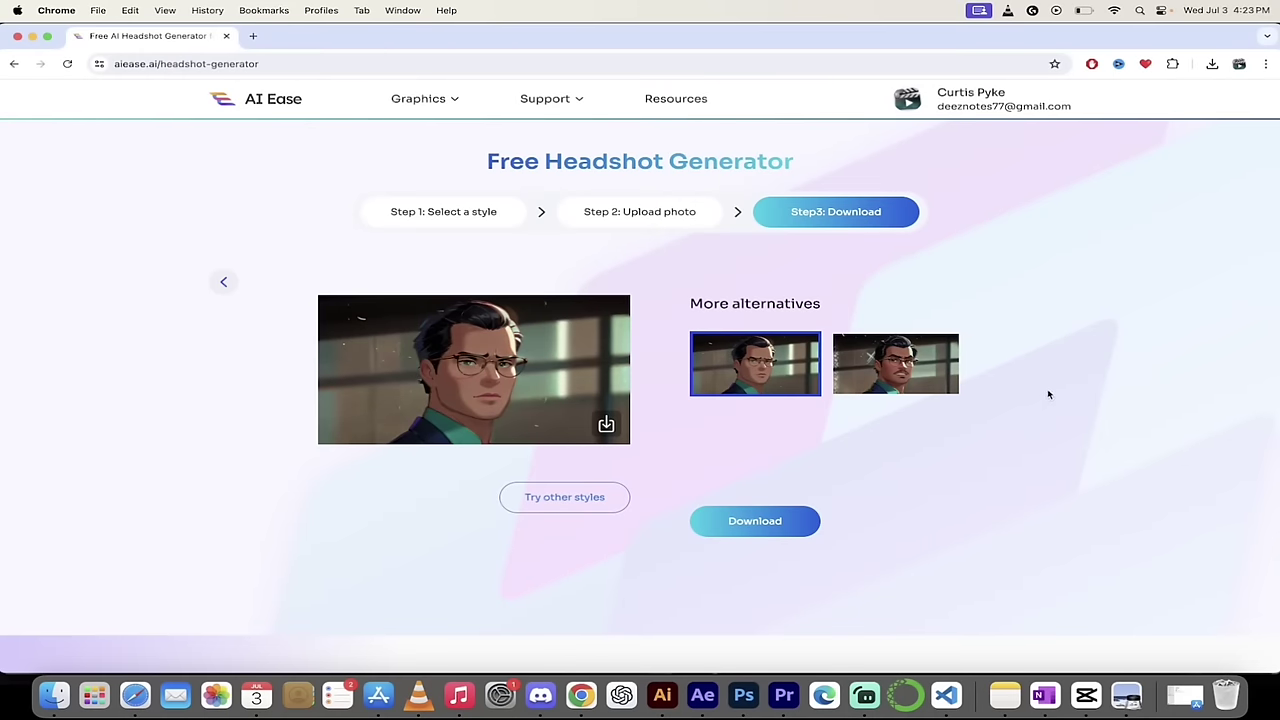
Zoom into the cartoon result and compare it with the original photo in Preview
{"action": "scroll", "coordinate": [1047, 394], "scroll_direction": "up", "scroll_amount": 3, "text": "ctrl"}
{"action": "scroll", "coordinate": [1047, 394], "scroll_direction": "left", "scroll_amount": 3}
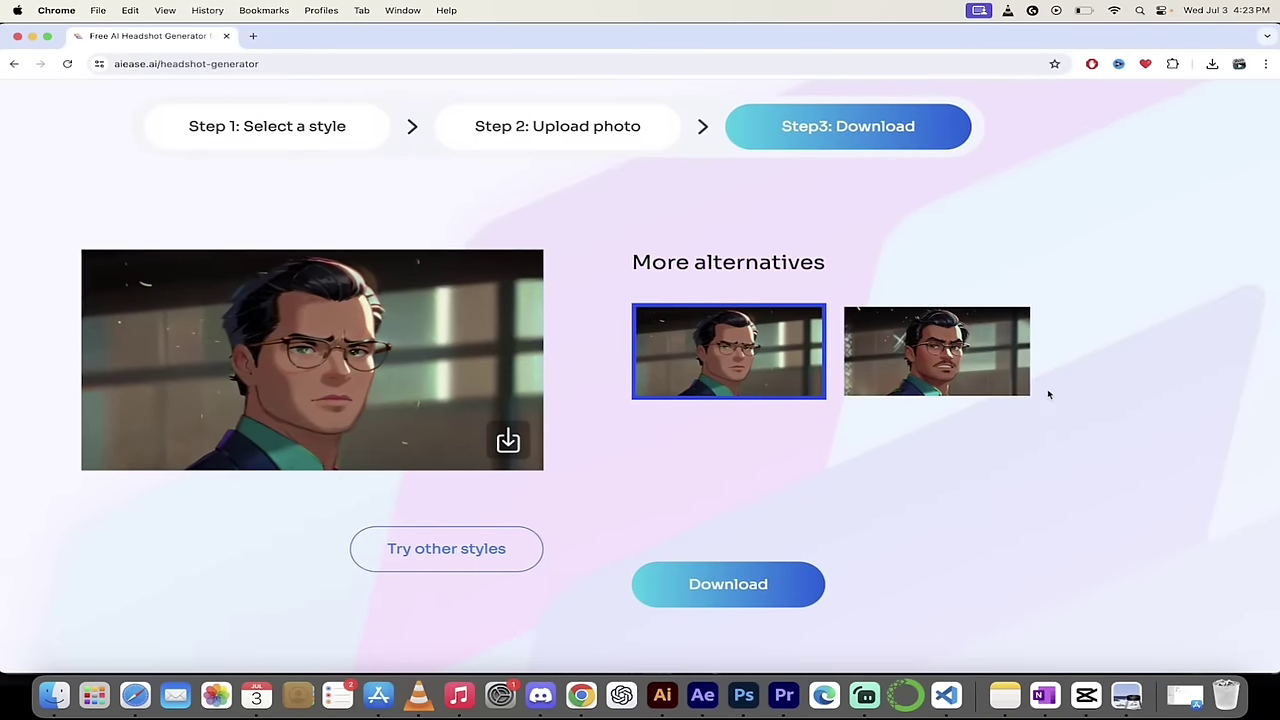
{"action": "scroll", "coordinate": [719, 472], "scroll_direction": "left", "scroll_amount": 2}
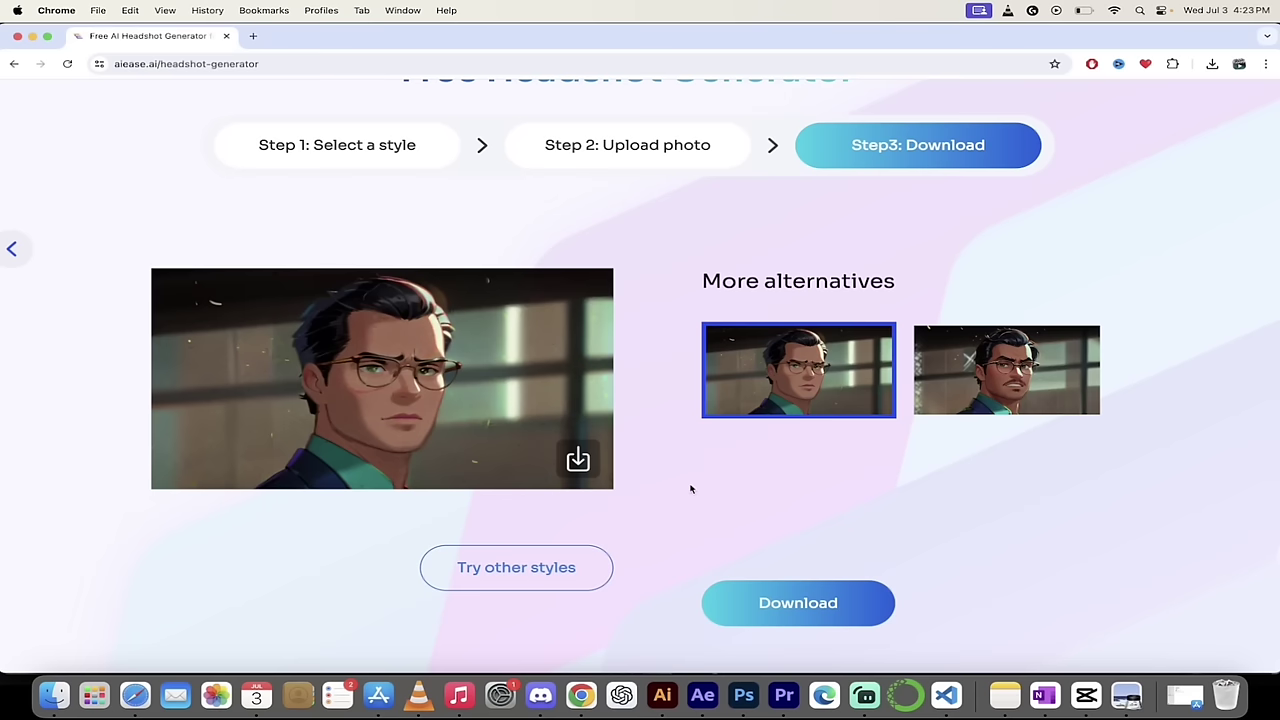
{"action": "scroll", "coordinate": [463, 382], "scroll_direction": "up", "scroll_amount": 3, "text": "ctrl"}
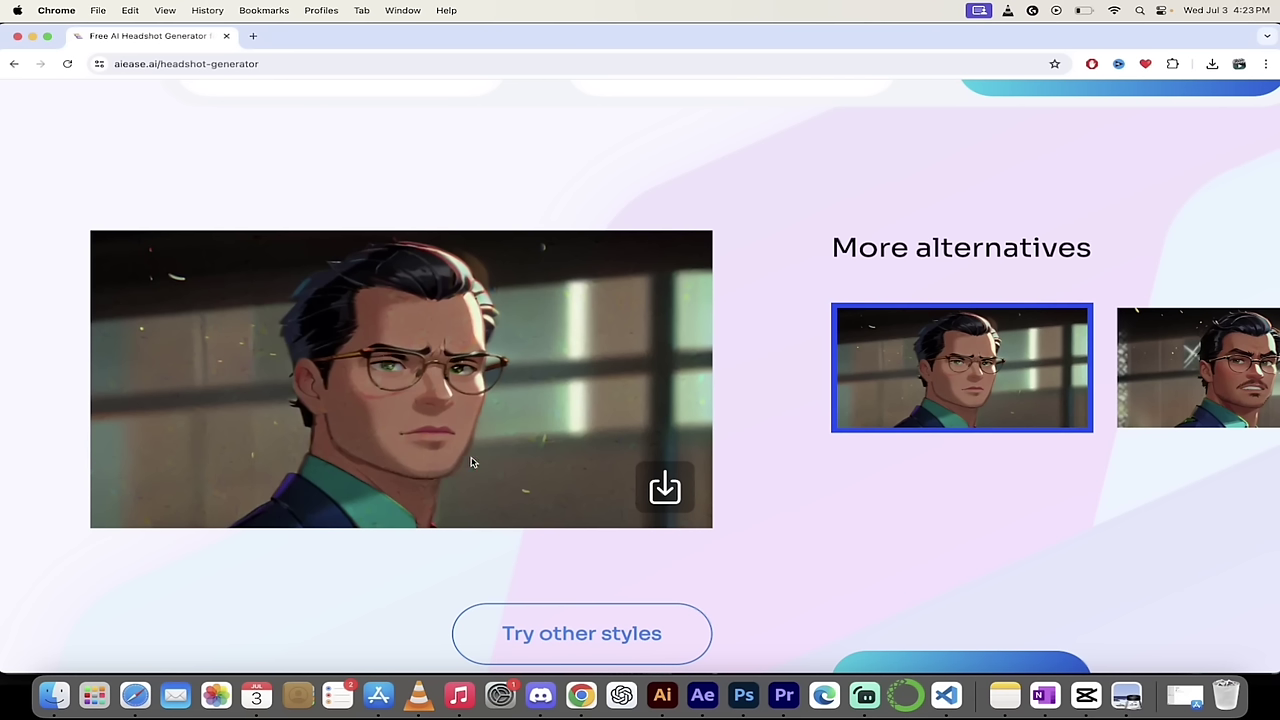
{"action": "left_click", "coordinate": [1127, 695]}
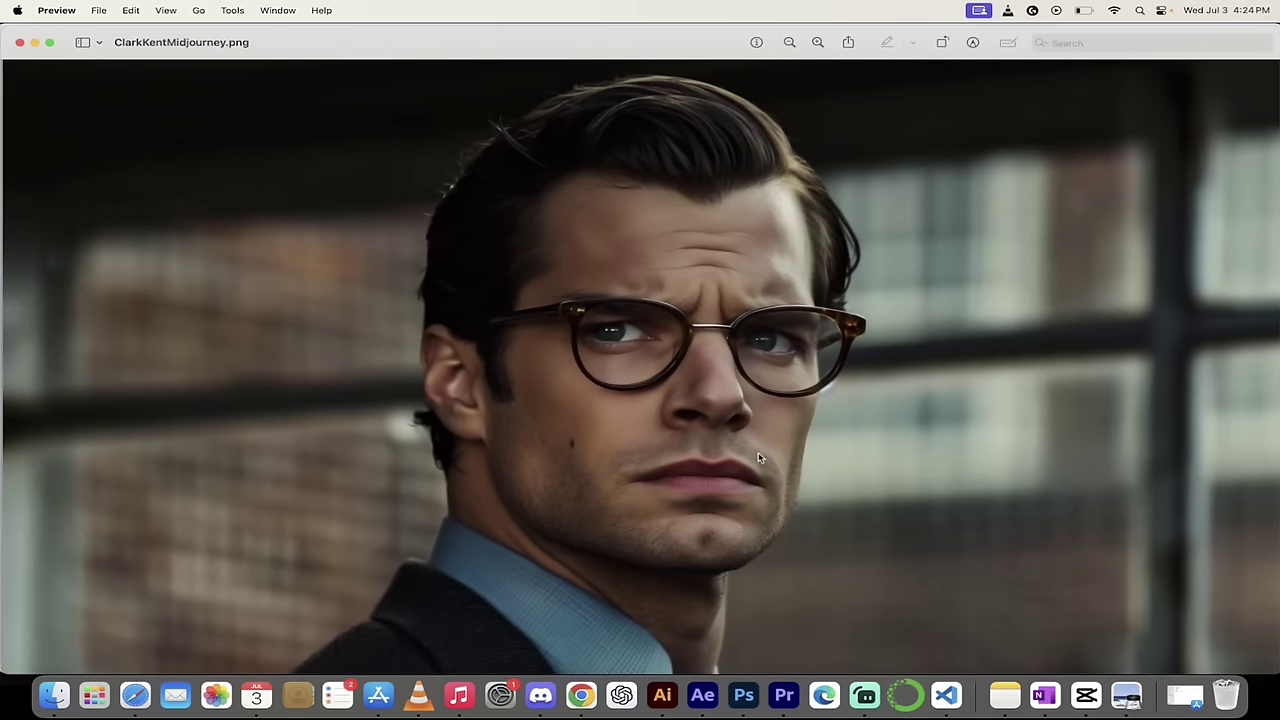
{"action": "left_click", "coordinate": [580, 695]}
Download the cartoon headshot as 1720049053470.png
{"action": "scroll", "coordinate": [848, 560], "scroll_direction": "down", "scroll_amount": 5}
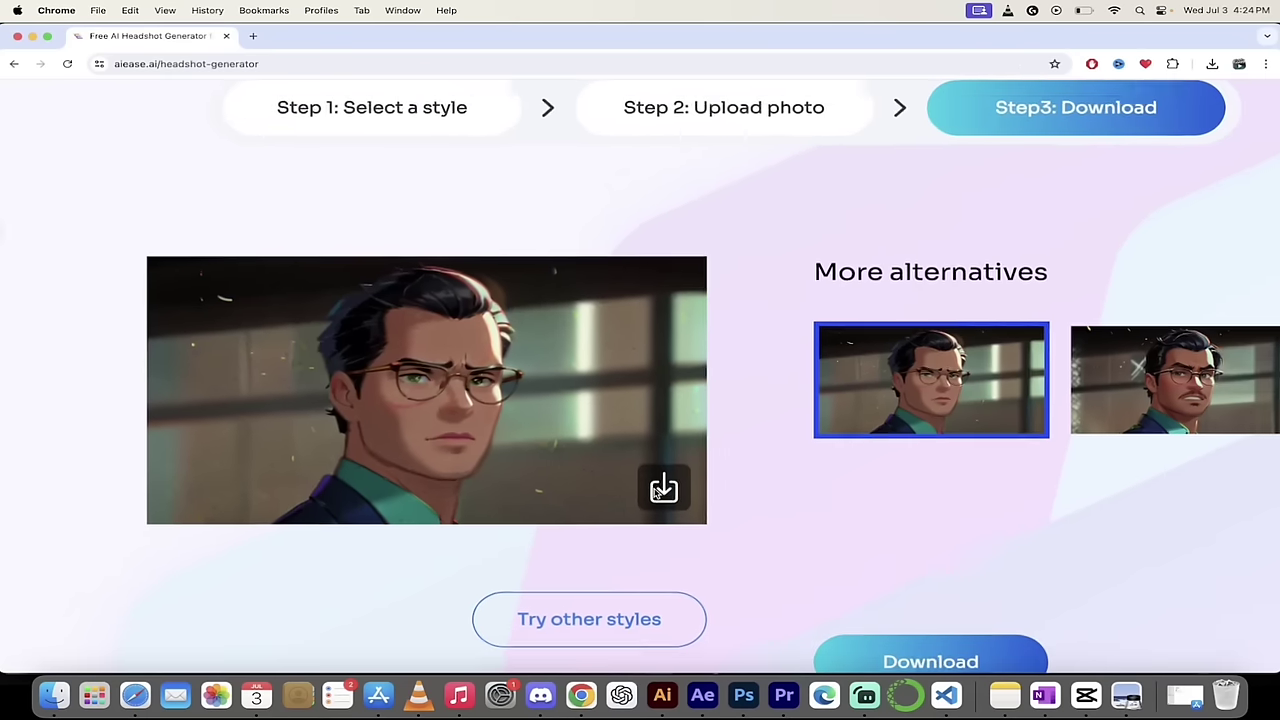
{"action": "scroll", "coordinate": [849, 561], "scroll_direction": "down", "scroll_amount": 3}
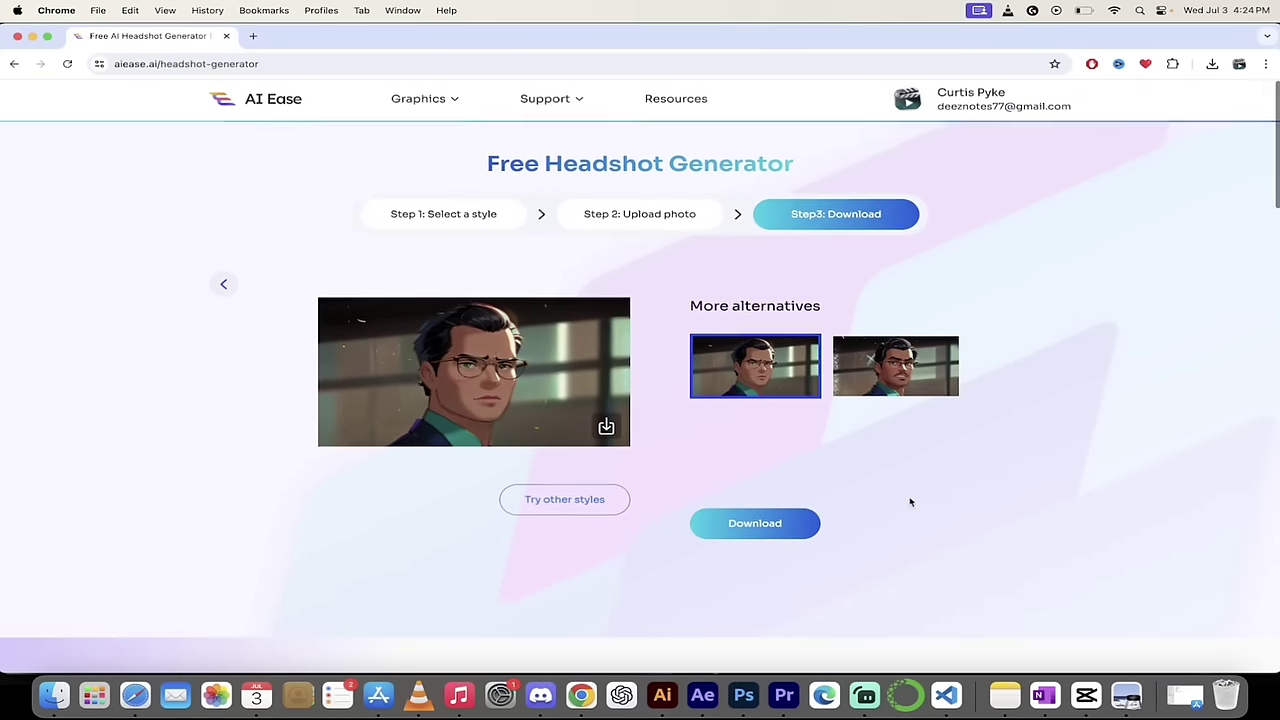
{"action": "left_click", "coordinate": [736, 521]}
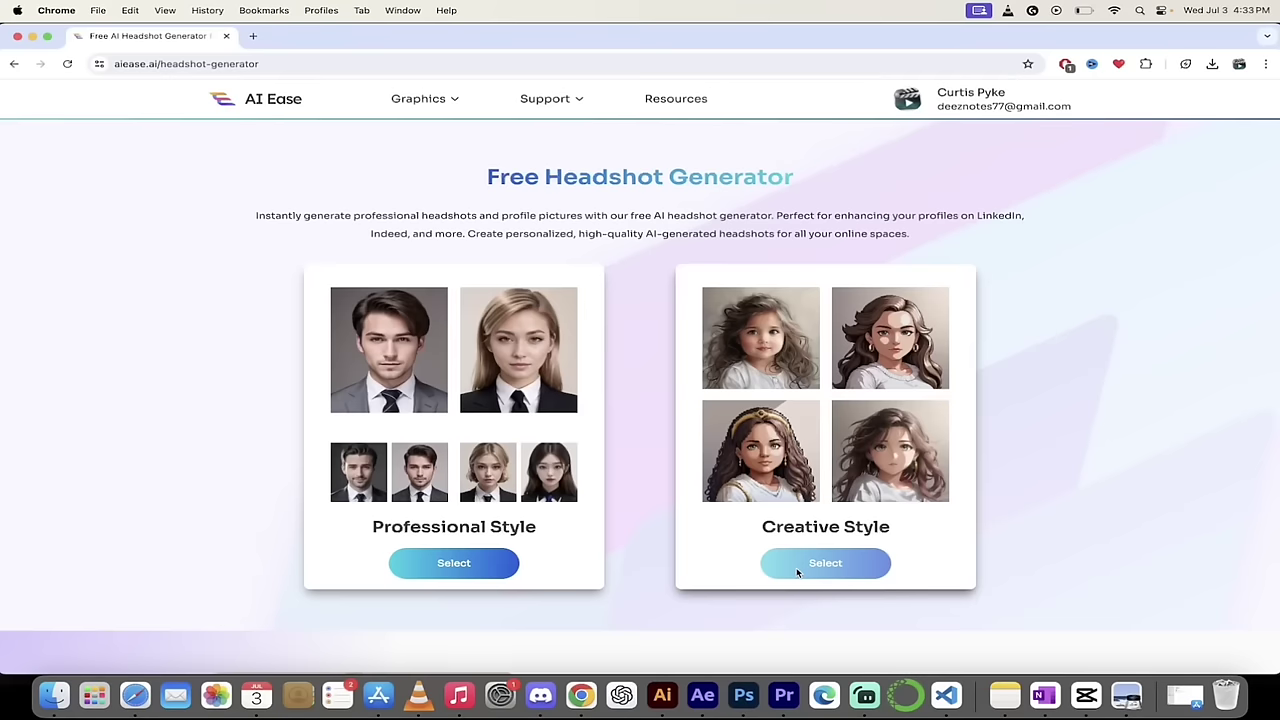
Pick Anime Style via Try other styles and upload Sword.jpg for conversion
{"action": "left_click", "coordinate": [800, 563]}
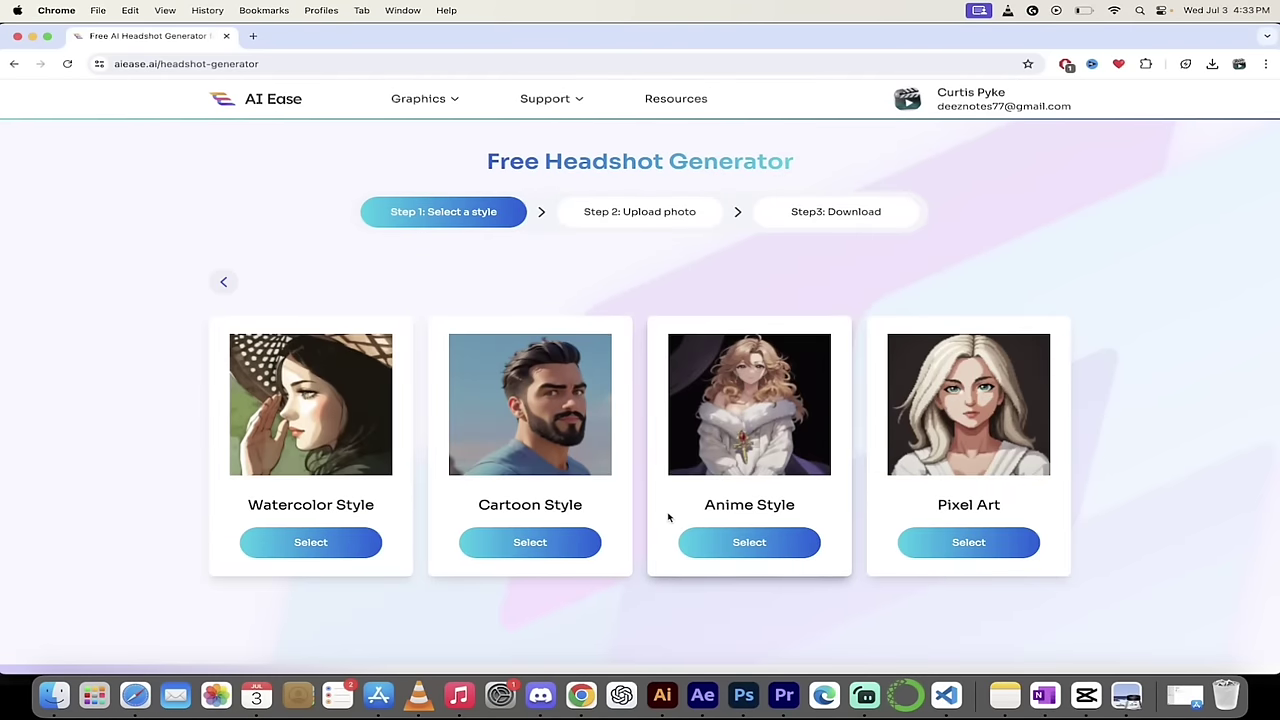
{"action": "scroll", "coordinate": [669, 517], "scroll_direction": "down", "scroll_amount": 2}
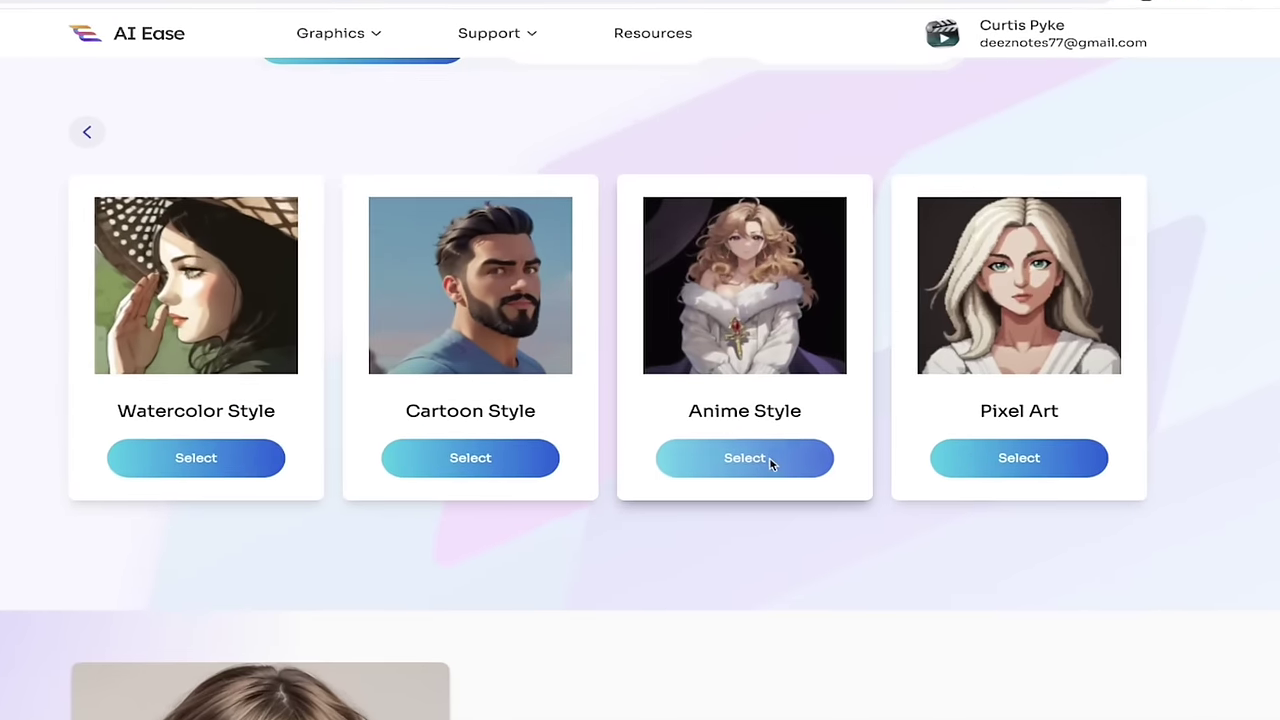
{"action": "left_click", "coordinate": [770, 461]}
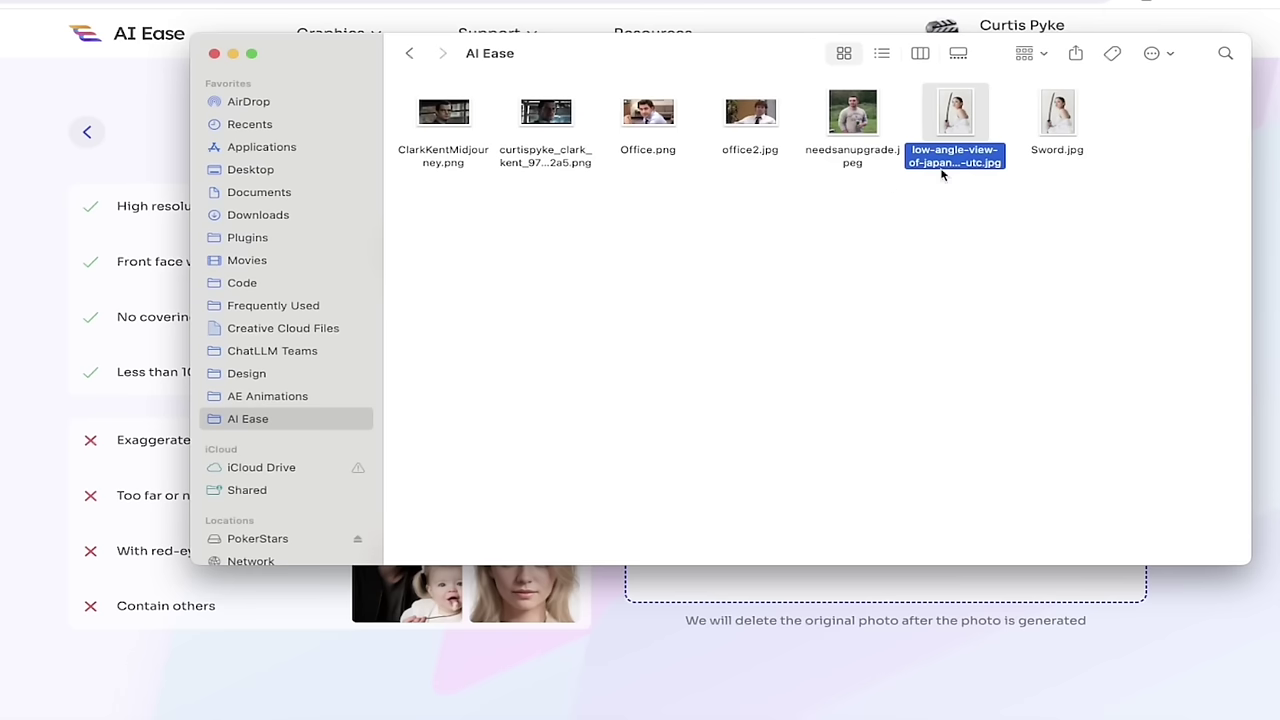
{"action": "left_click", "coordinate": [1062, 112]}
{"action": "left_click_drag", "start_coordinate": [1060, 112], "coordinate": [880, 388]}
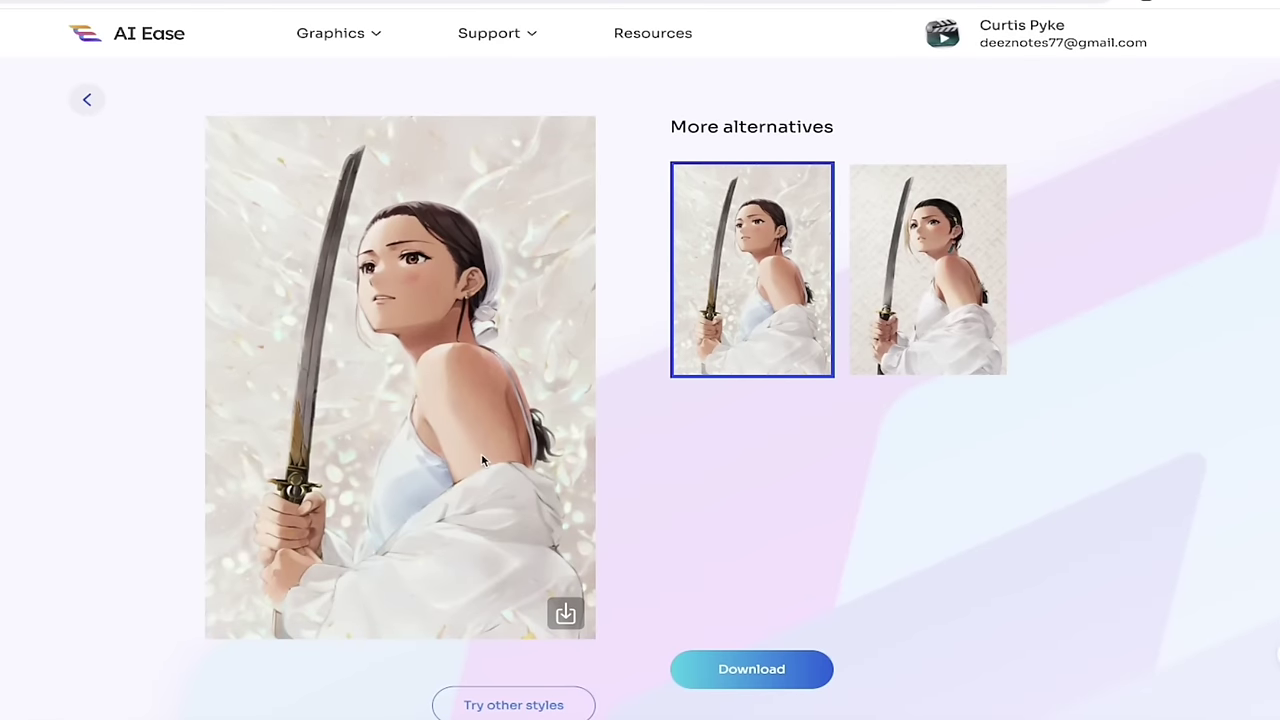
Make the second anime alternative the main image and download it as 1720049758934.png
{"action": "scroll", "coordinate": [481, 453], "scroll_direction": "up", "scroll_amount": 1}
{"action": "scroll", "coordinate": [481, 453], "scroll_direction": "down", "scroll_amount": 1}
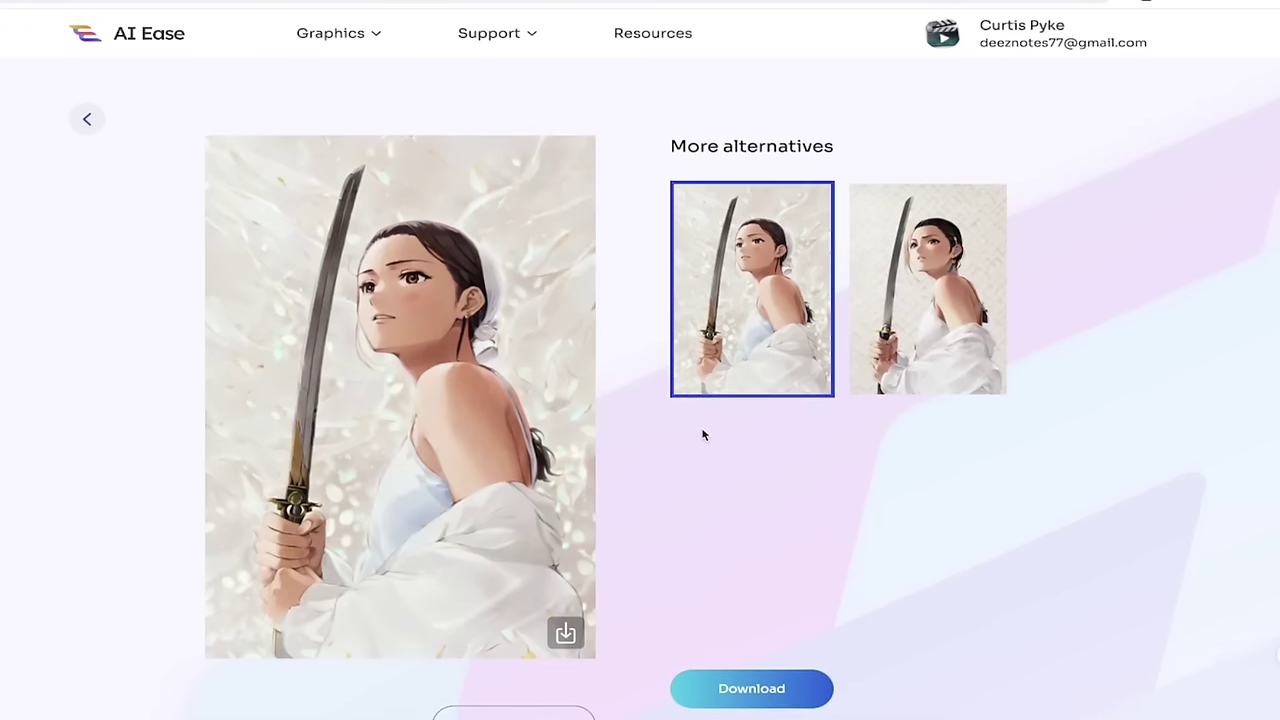
{"action": "scroll", "coordinate": [703, 434], "scroll_direction": "up", "scroll_amount": 1}
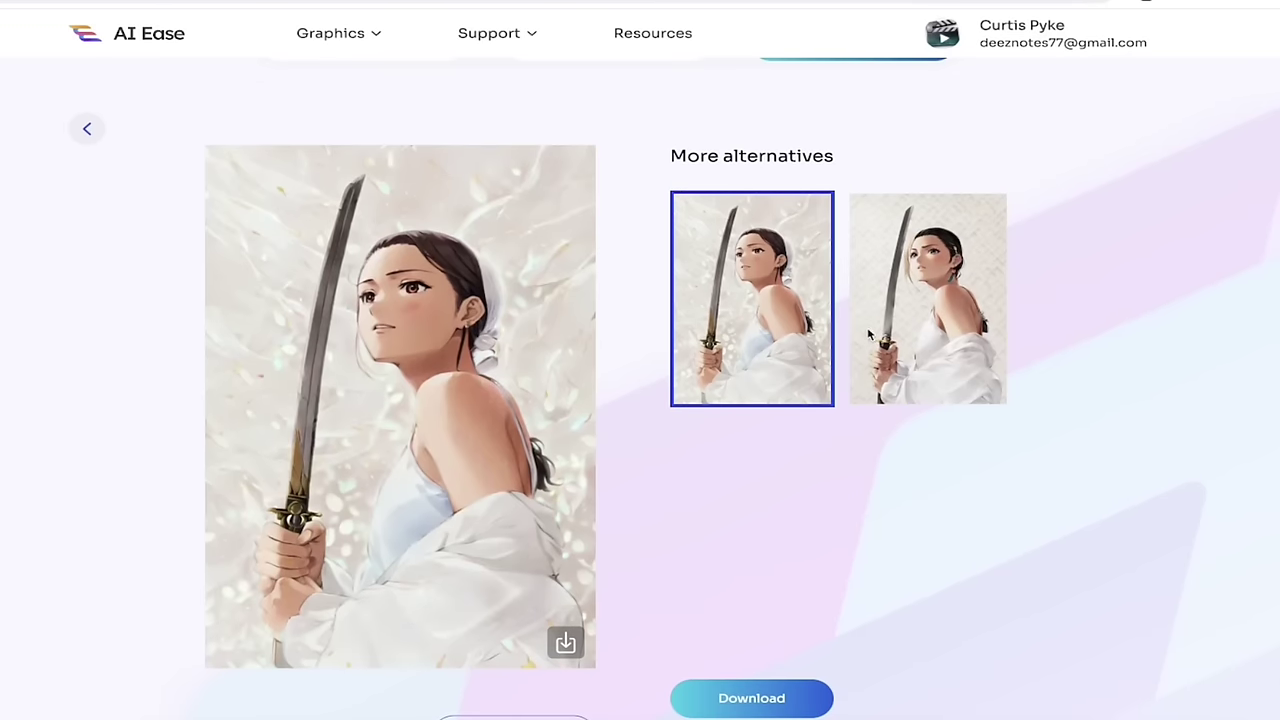
{"action": "left_click", "coordinate": [911, 319]}
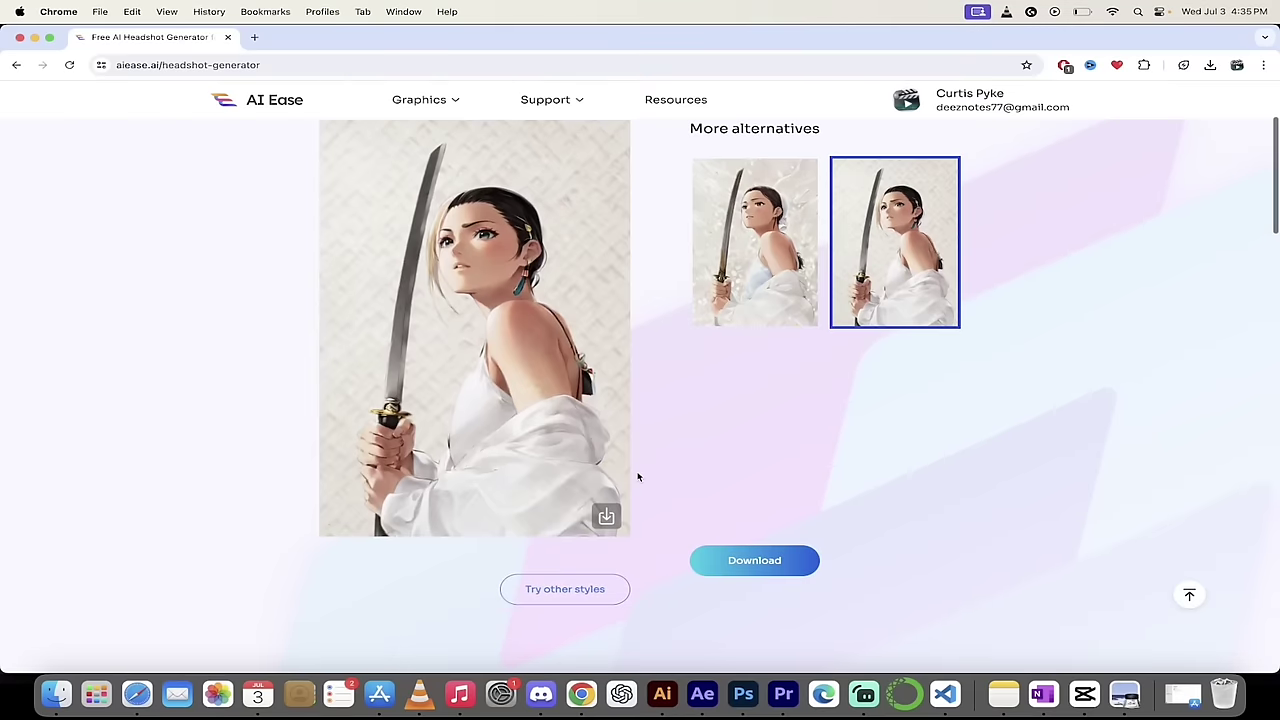
{"action": "scroll", "coordinate": [604, 595], "scroll_direction": "up", "scroll_amount": 1}
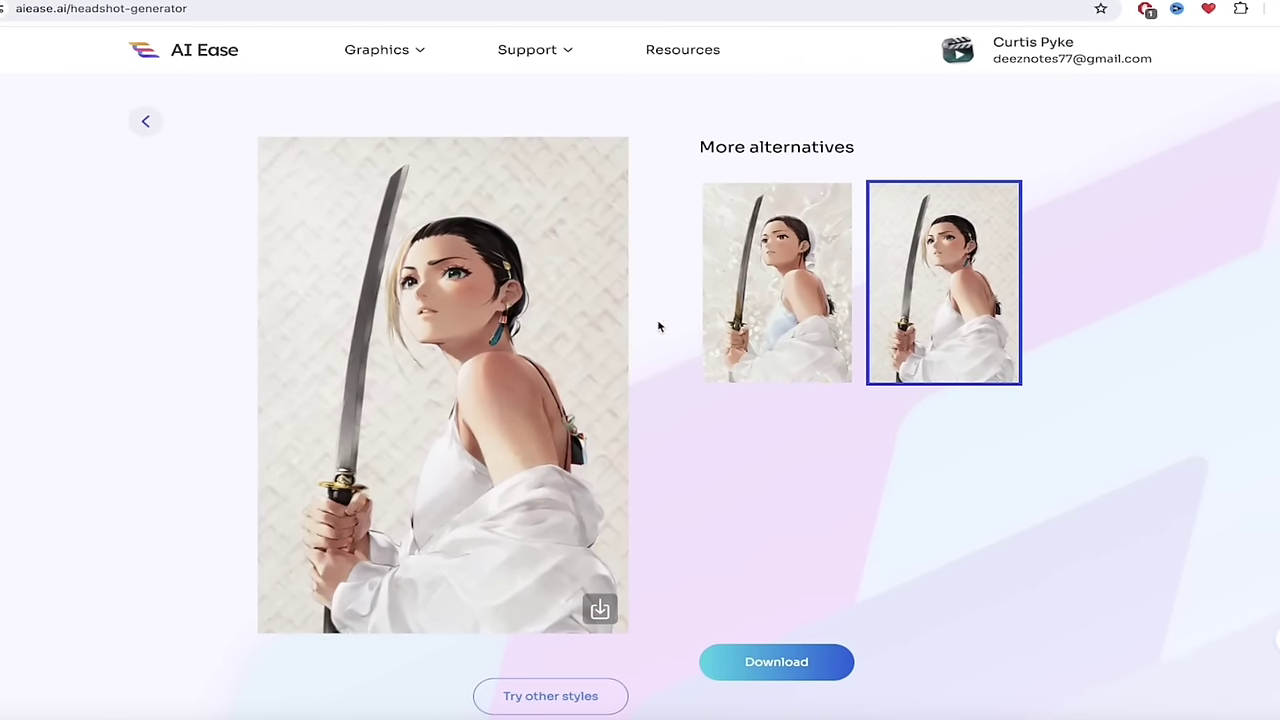
{"action": "scroll", "coordinate": [660, 480], "scroll_direction": "down", "scroll_amount": 1}
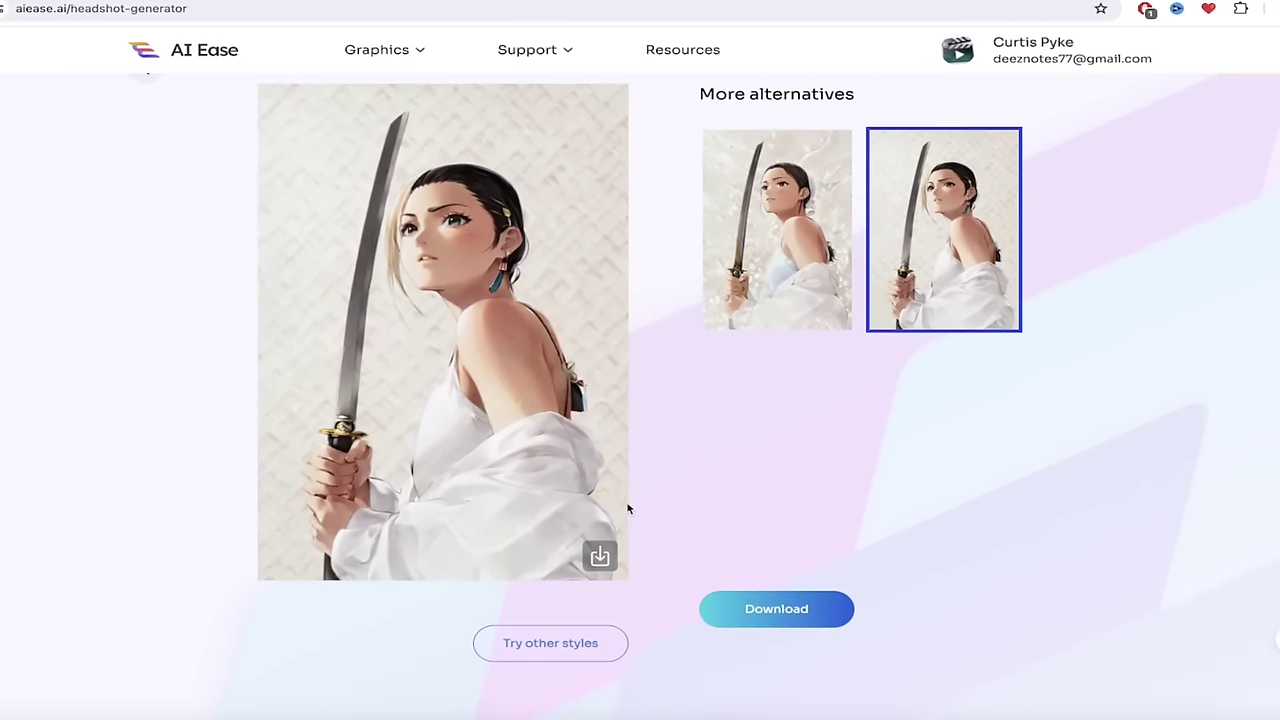
{"action": "left_click", "coordinate": [766, 612]}
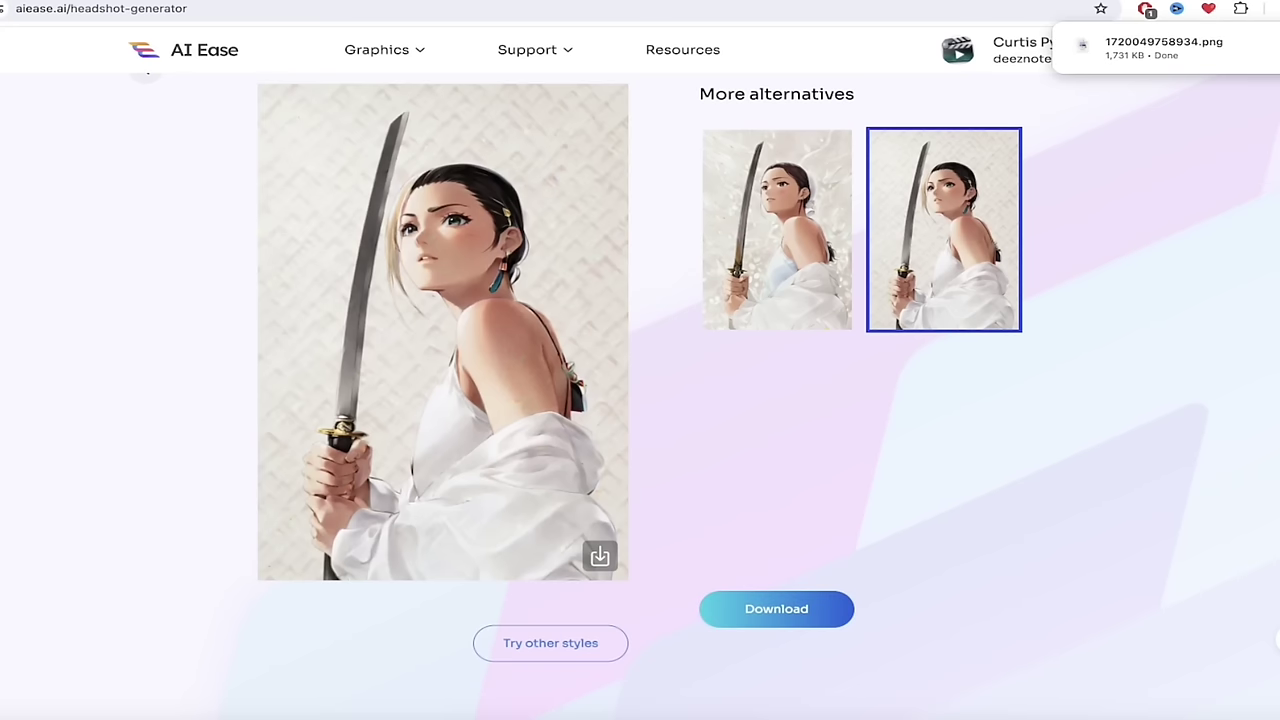